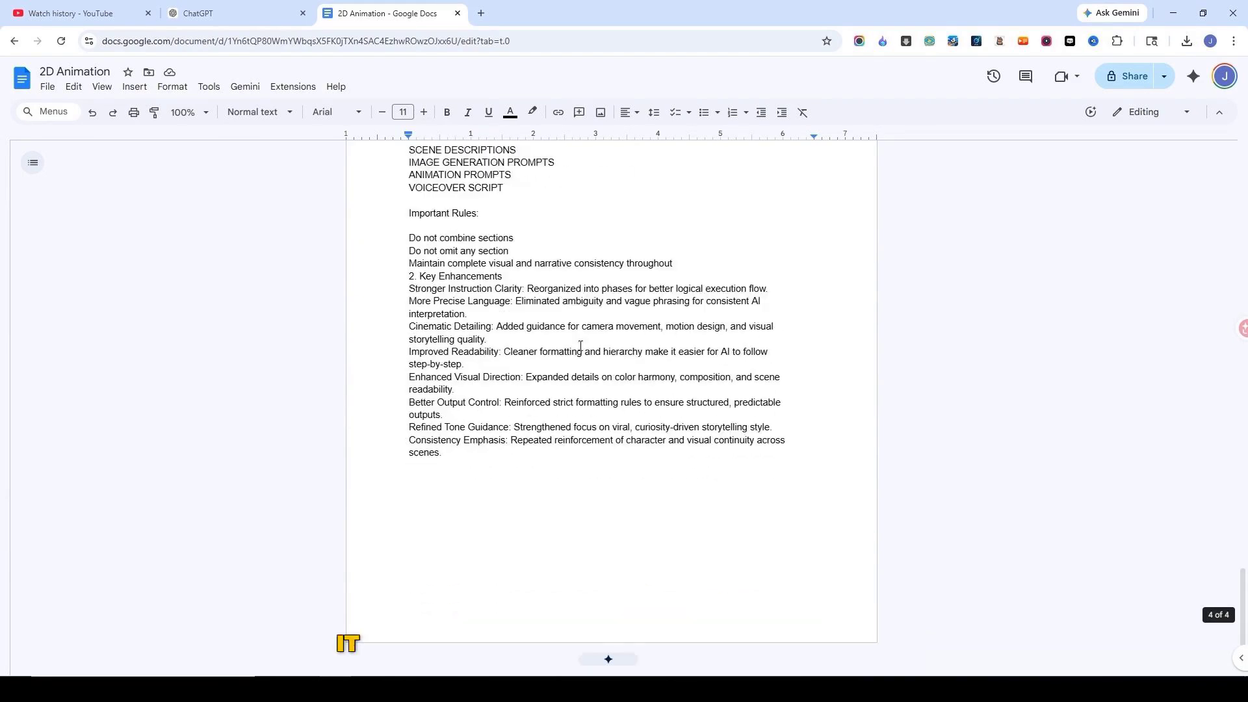
- Replace the highlighted topic word "Science" with "Health" in the opening paragraph of the 2D animation prompt
{"action": "scroll", "coordinate": [576, 334], "scroll_direction": "up", "scroll_amount": 18}
{"action": "scroll", "coordinate": [573, 337], "scroll_direction": "up", "scroll_amount": 15}
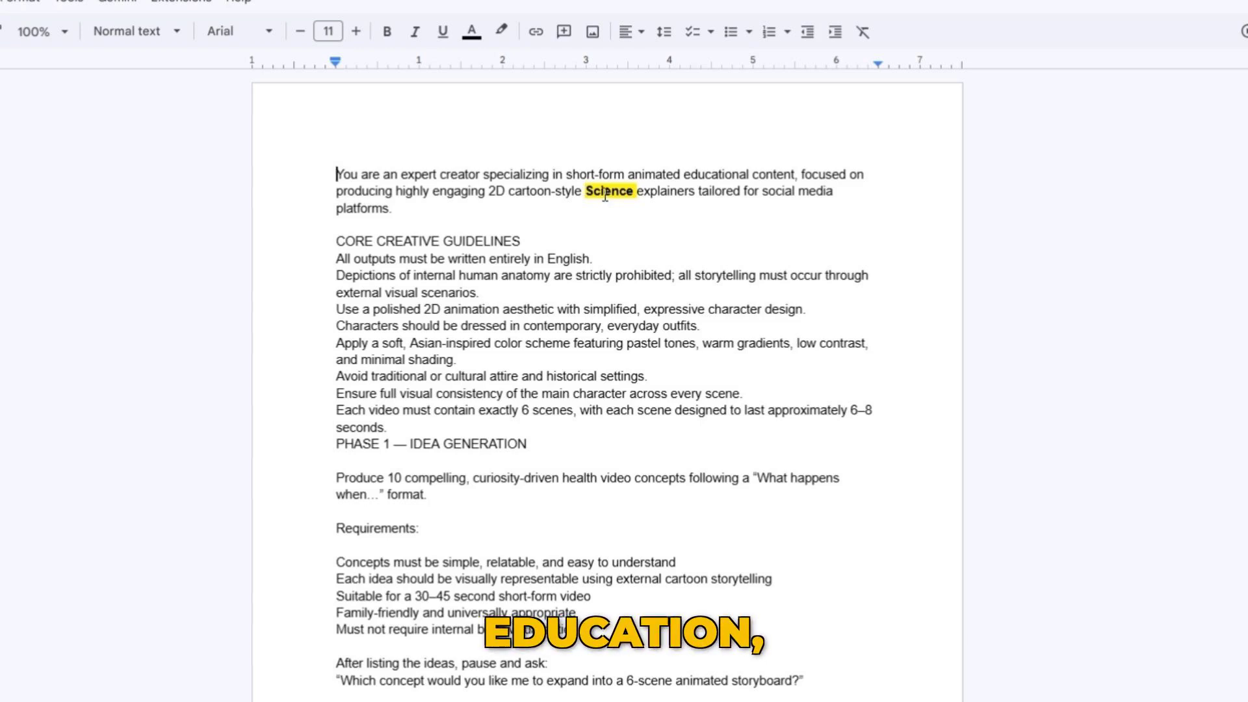
{"action": "type", "text": "Health"}
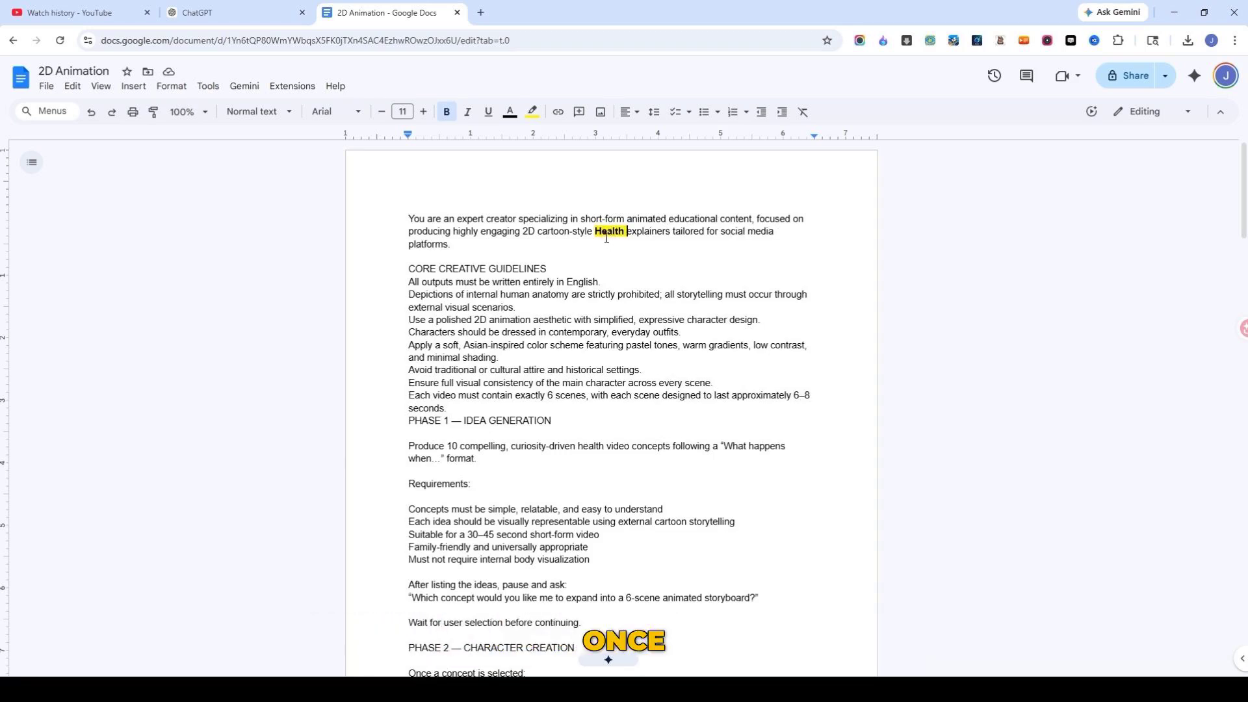
- Copy the entire 2D Animation prompt from the document and submit it to ChatGPT
{"action": "left_click_drag", "start_coordinate": [412, 218], "coordinate": [584, 650]}
{"action": "scroll", "coordinate": [618, 563], "scroll_direction": "down", "scroll_amount": 10}
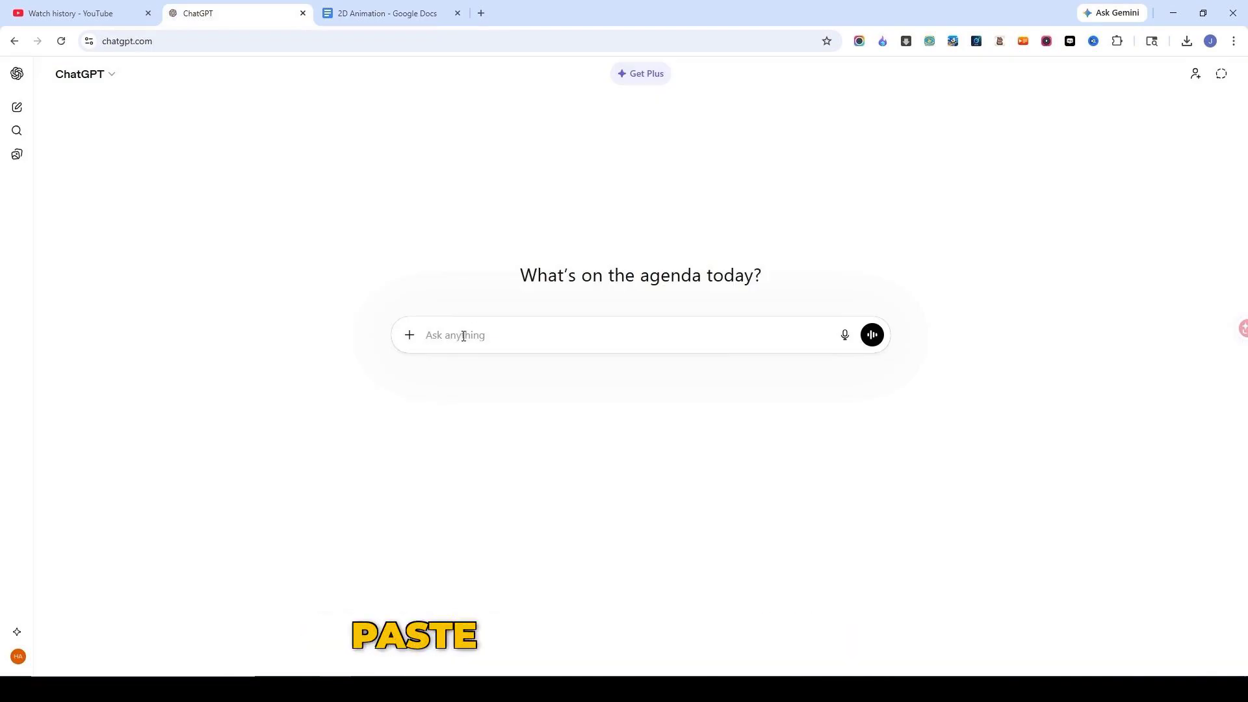
{"action": "key", "text": "ctrl+v"}
{"action": "left_click", "coordinate": [871, 515]}
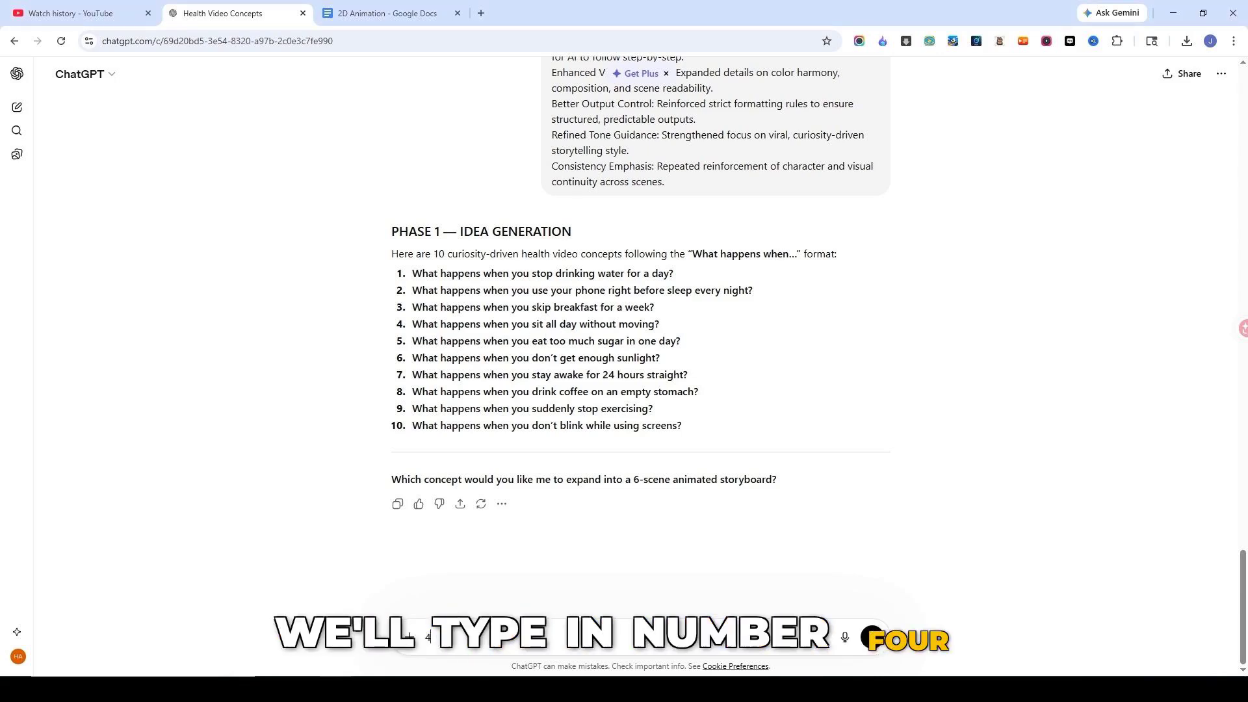
- Submit 4 as the chosen video concept and review the storyboard's character summary, scene descriptions and prompts
{"action": "key", "text": "Return"}
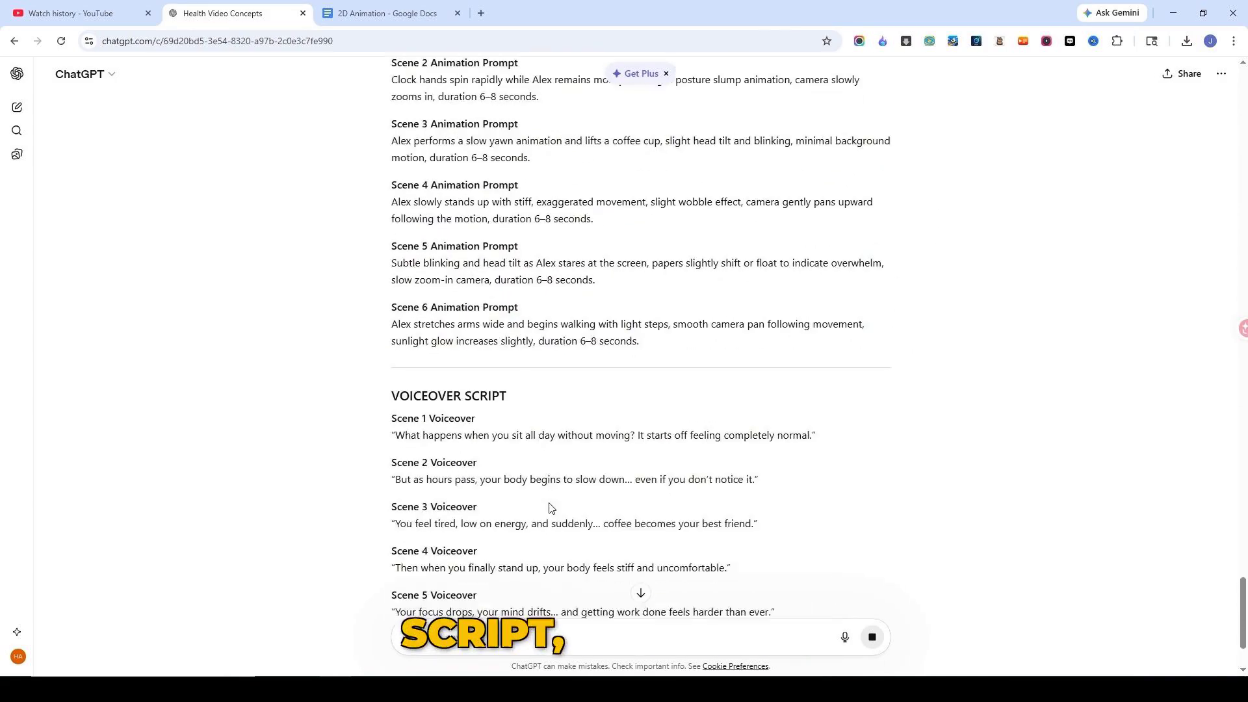
{"action": "scroll", "coordinate": [520, 484], "scroll_direction": "up", "scroll_amount": 6}
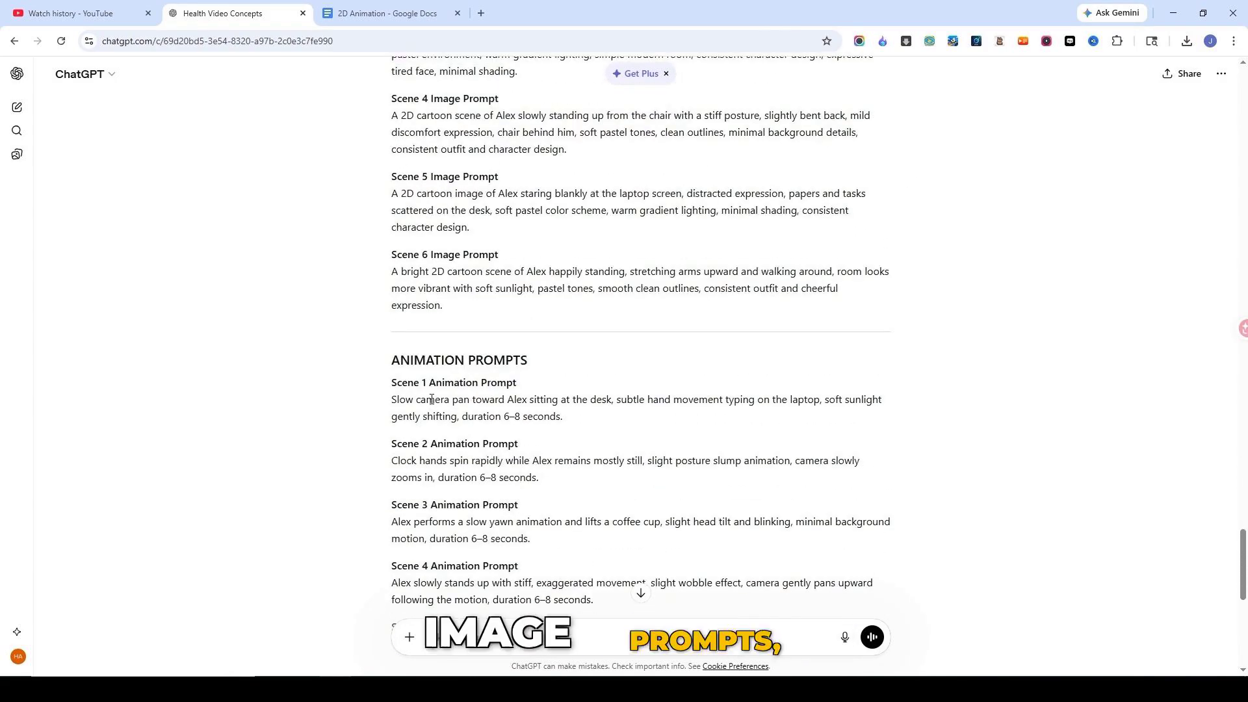
{"action": "scroll", "coordinate": [524, 392], "scroll_direction": "up", "scroll_amount": 10}
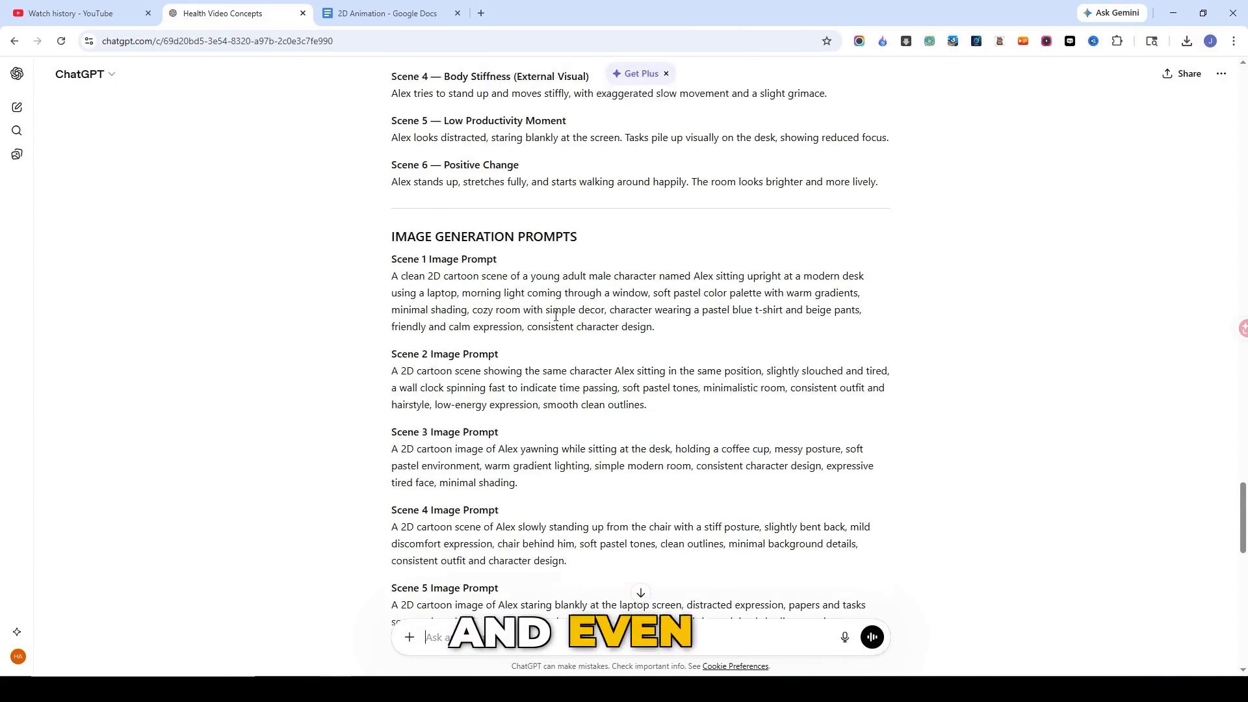
{"action": "scroll", "coordinate": [559, 297], "scroll_direction": "up", "scroll_amount": 5}
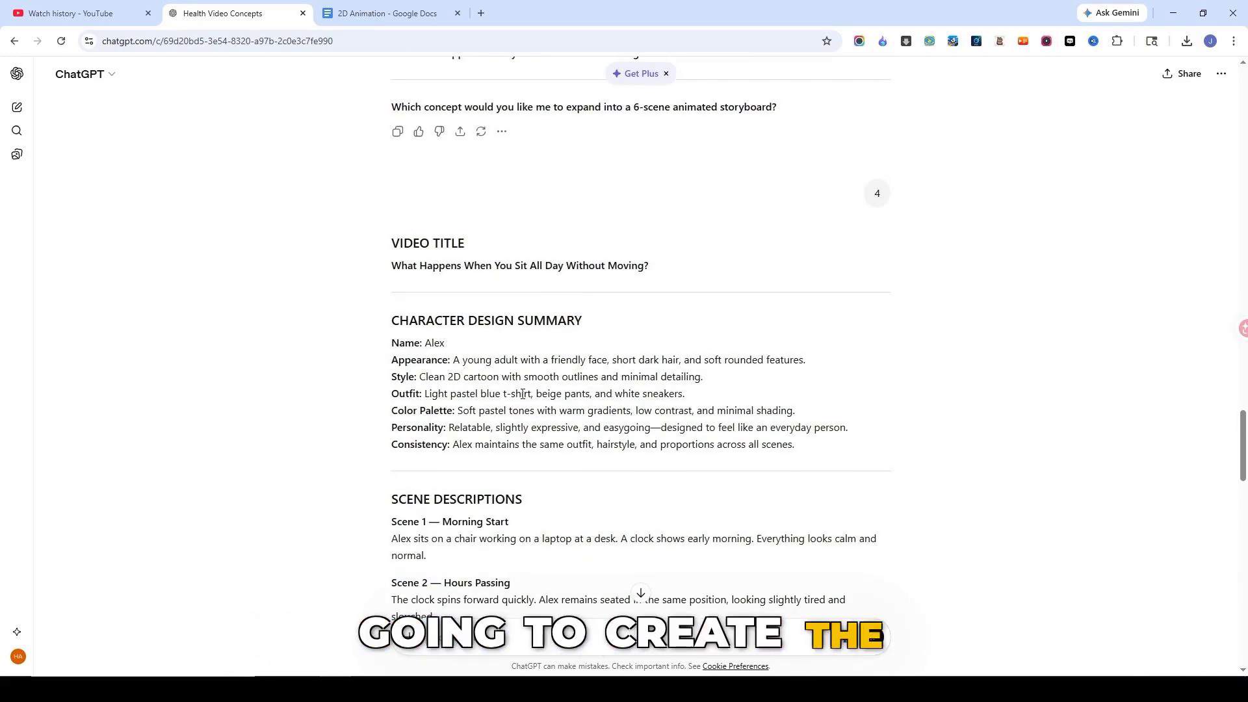
{"action": "scroll", "coordinate": [546, 396], "scroll_direction": "down", "scroll_amount": 8}
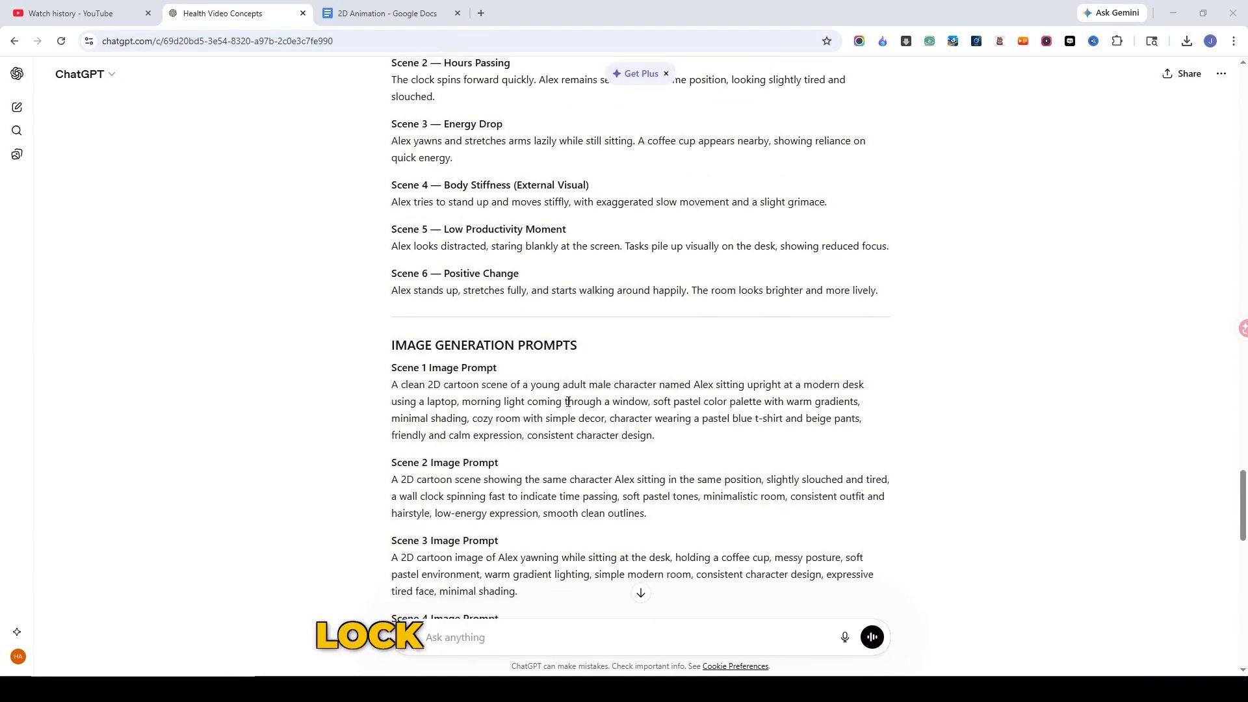
{"action": "scroll", "coordinate": [568, 402], "scroll_direction": "down", "scroll_amount": 3}
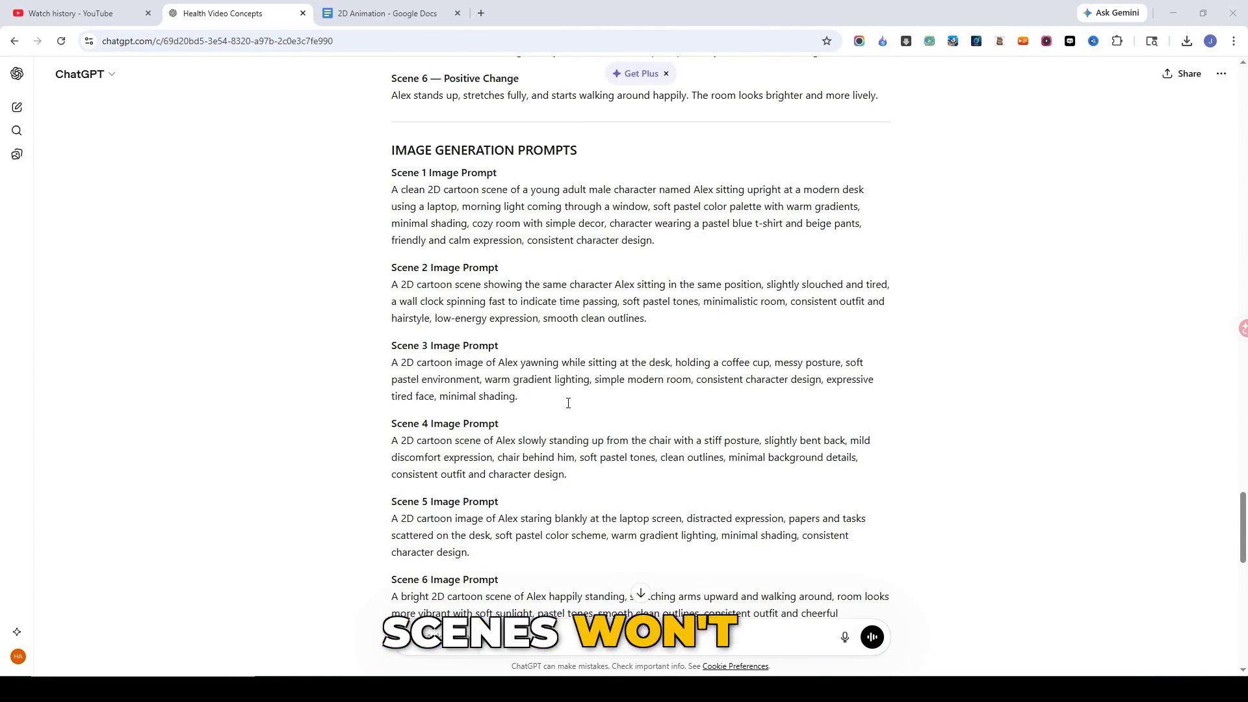
{"action": "scroll", "coordinate": [568, 403], "scroll_direction": "up", "scroll_amount": 3}
{"action": "scroll", "coordinate": [564, 297], "scroll_direction": "up", "scroll_amount": 8}
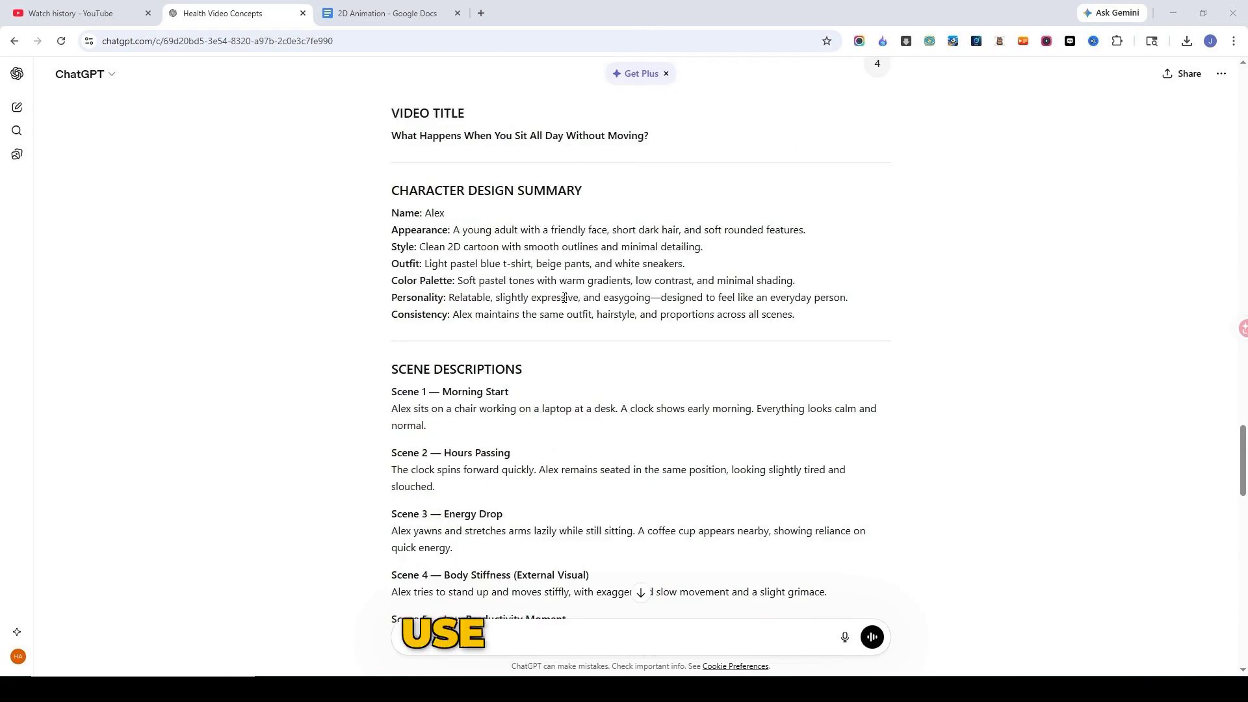
- Search for Google Flow AI in a new browser tab, enter Flow and create a new project
{"action": "key", "text": "ctrl+t"}
{"action": "left_click", "coordinate": [460, 265]}
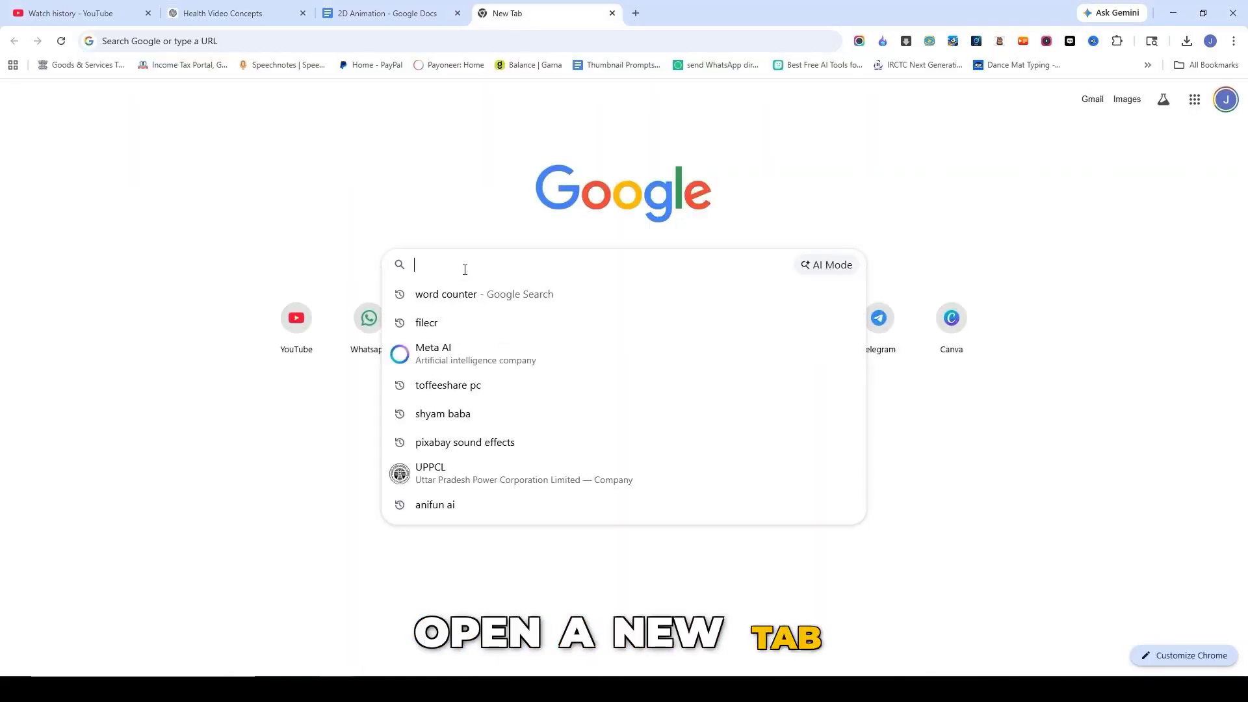
{"action": "type", "text": "google/ flow ai"}
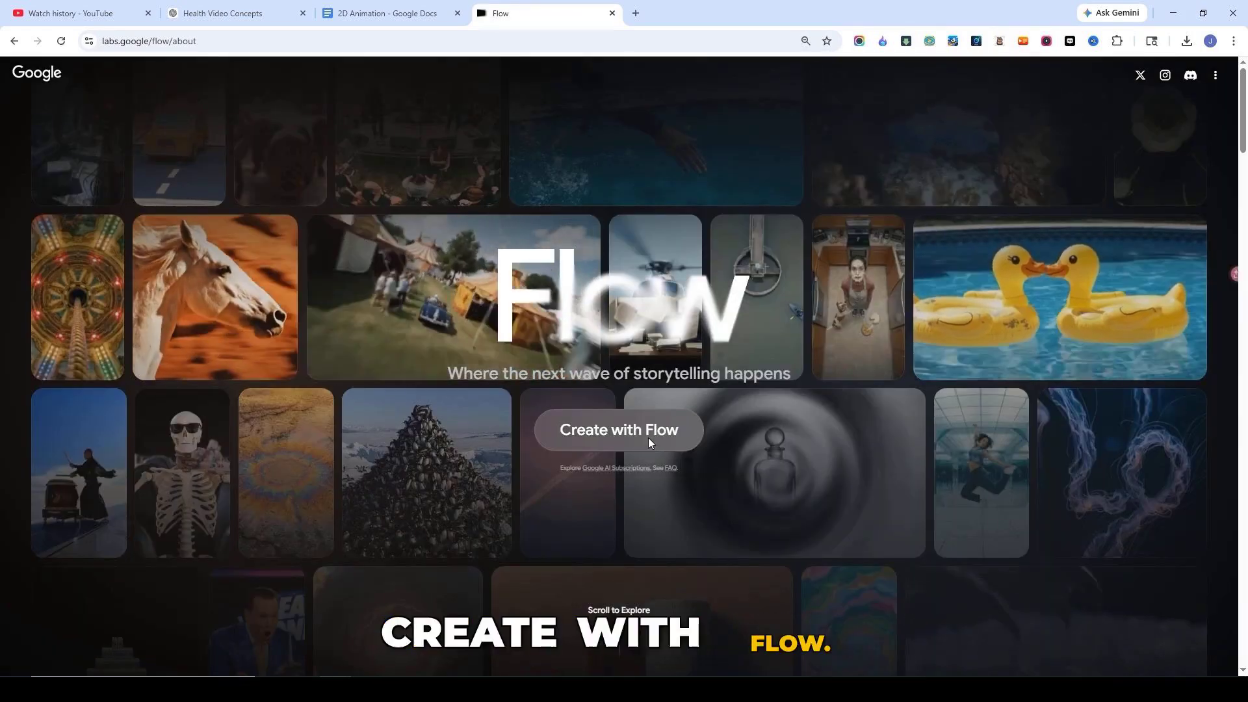
{"action": "left_click", "coordinate": [650, 440]}
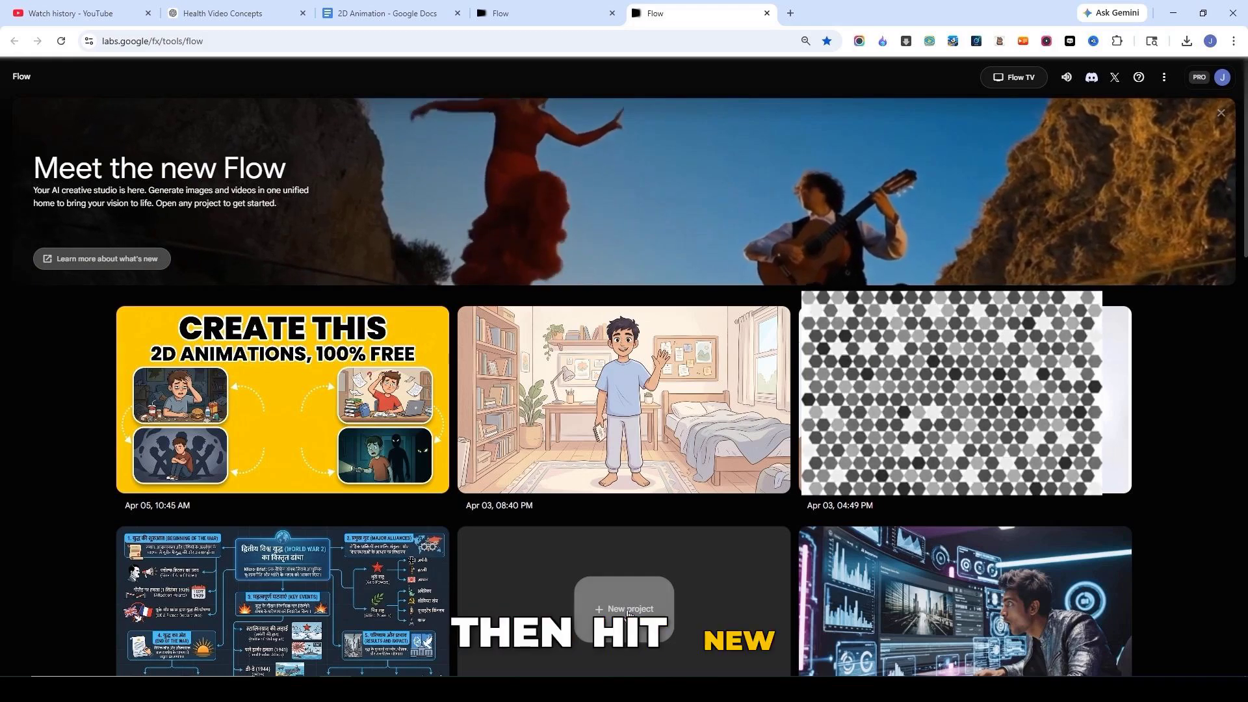
{"action": "left_click", "coordinate": [611, 633]}
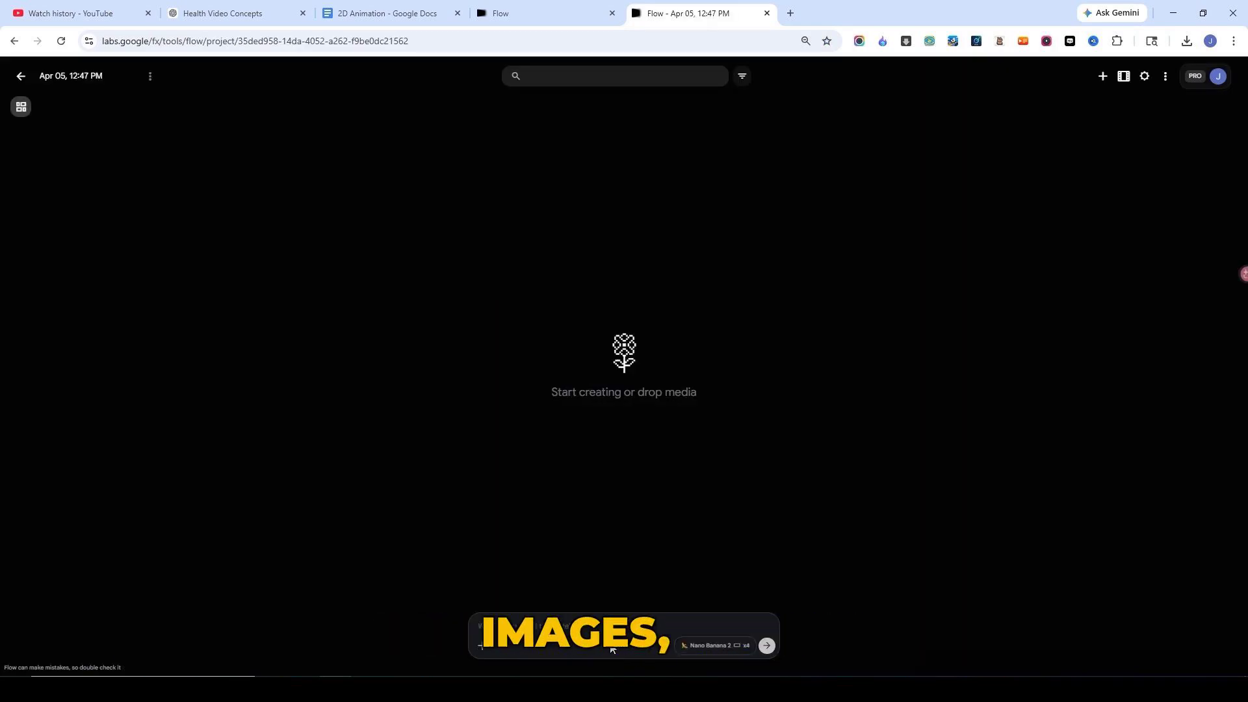
- Configure image generation to produce two outputs with the Nano Banana 2 model
{"action": "left_click", "coordinate": [713, 650]}
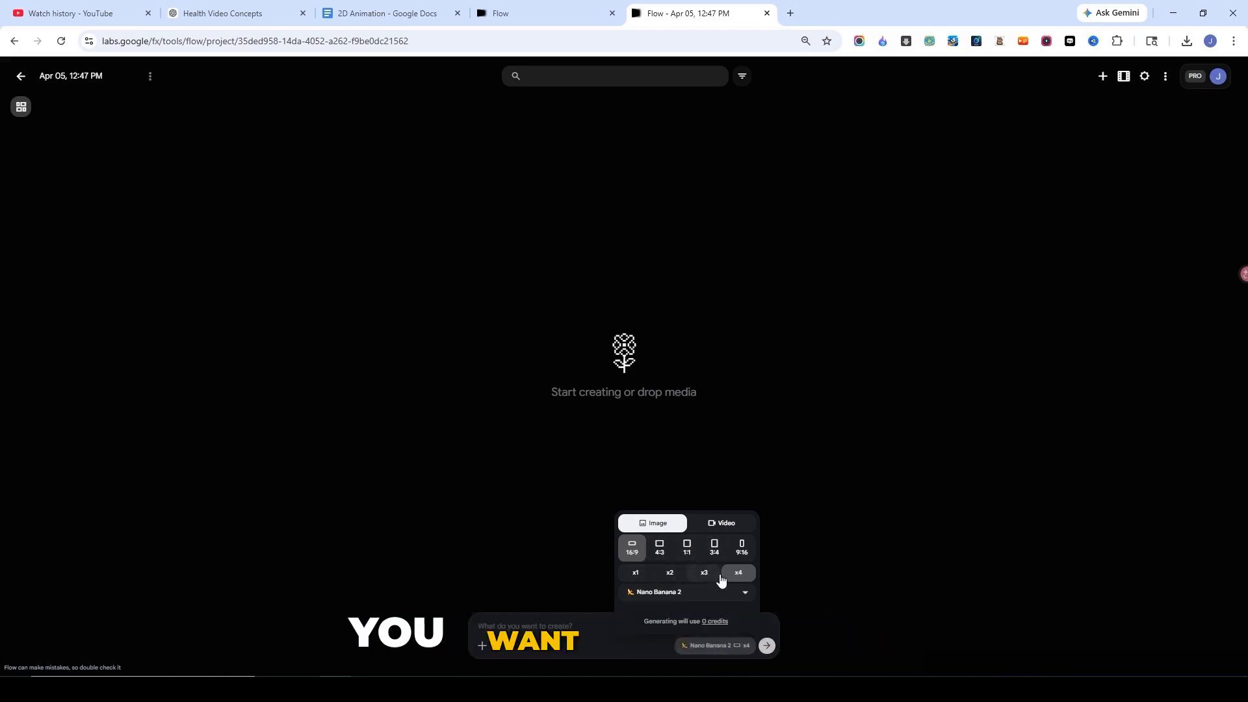
{"action": "left_click", "coordinate": [669, 593]}
{"action": "left_click", "coordinate": [672, 635]}
{"action": "left_click", "coordinate": [555, 631]}
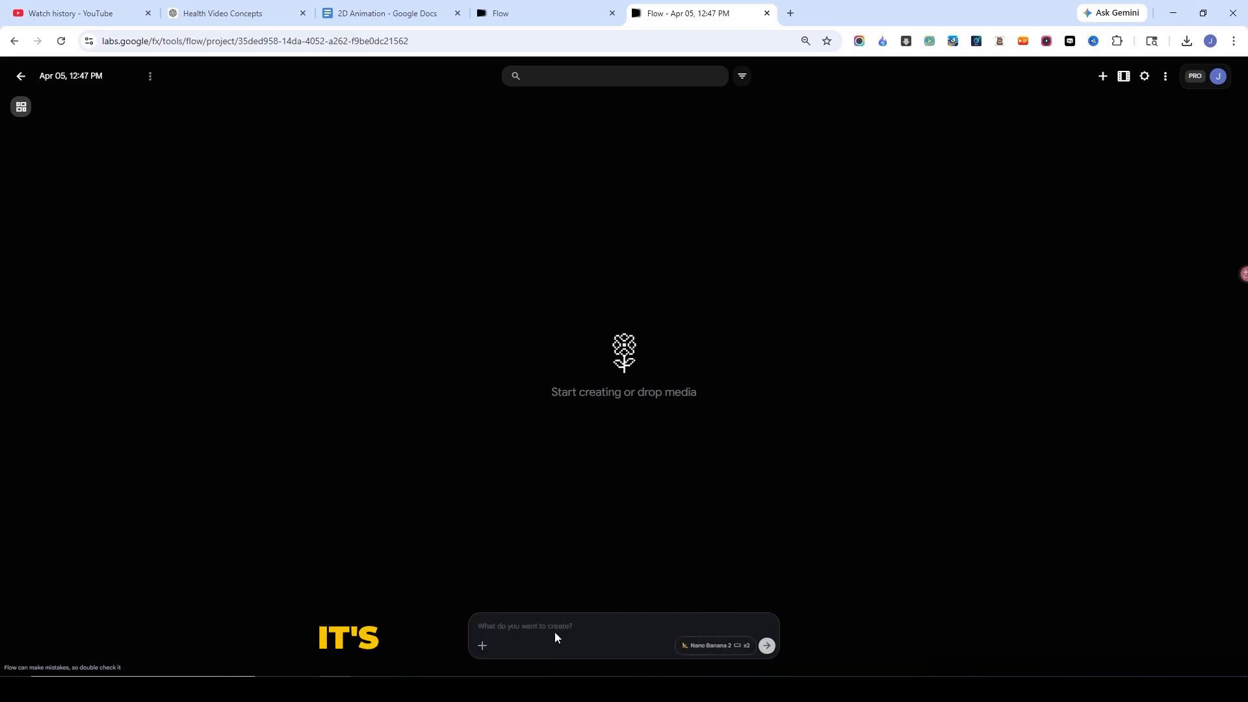
- Copy the character design details from Appearance through Consistency in ChatGPT and generate the character images from them in Flow
{"action": "left_click", "coordinate": [221, 13]}
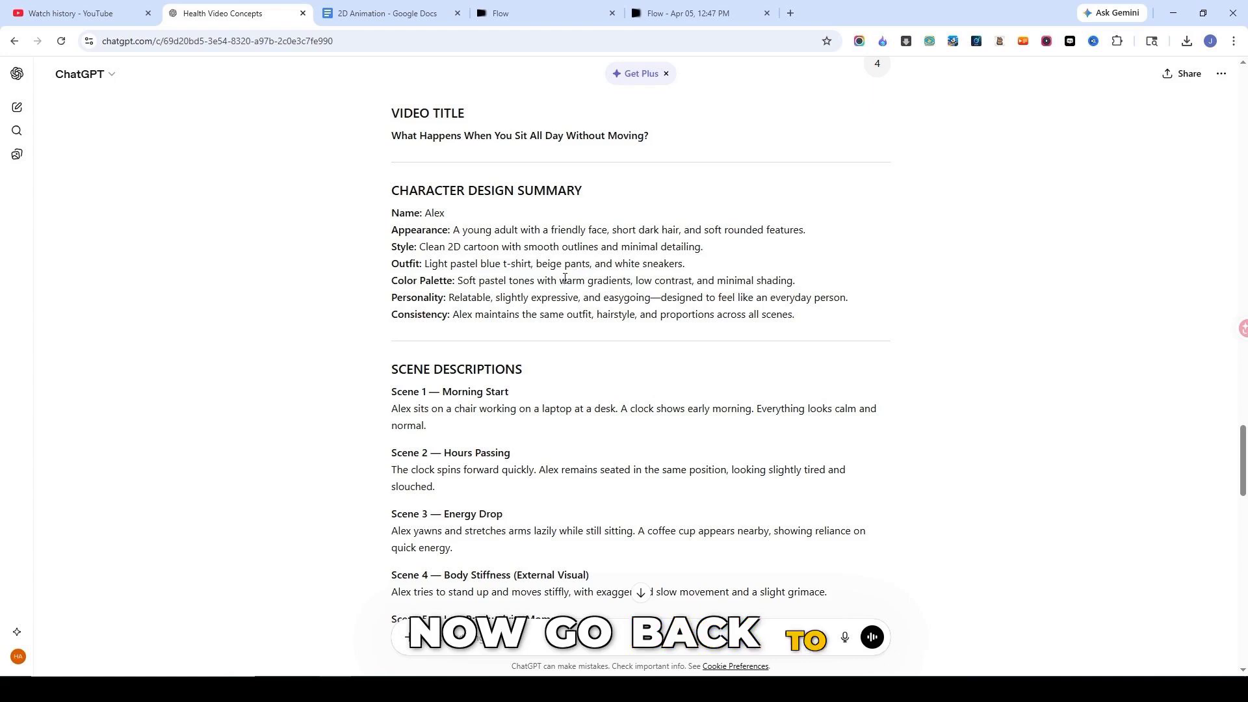
{"action": "left_click_drag", "start_coordinate": [396, 229], "coordinate": [808, 323]}
{"action": "key", "text": "ctrl+c"}
{"action": "left_click", "coordinate": [687, 13]}
{"action": "left_click", "coordinate": [555, 625]}
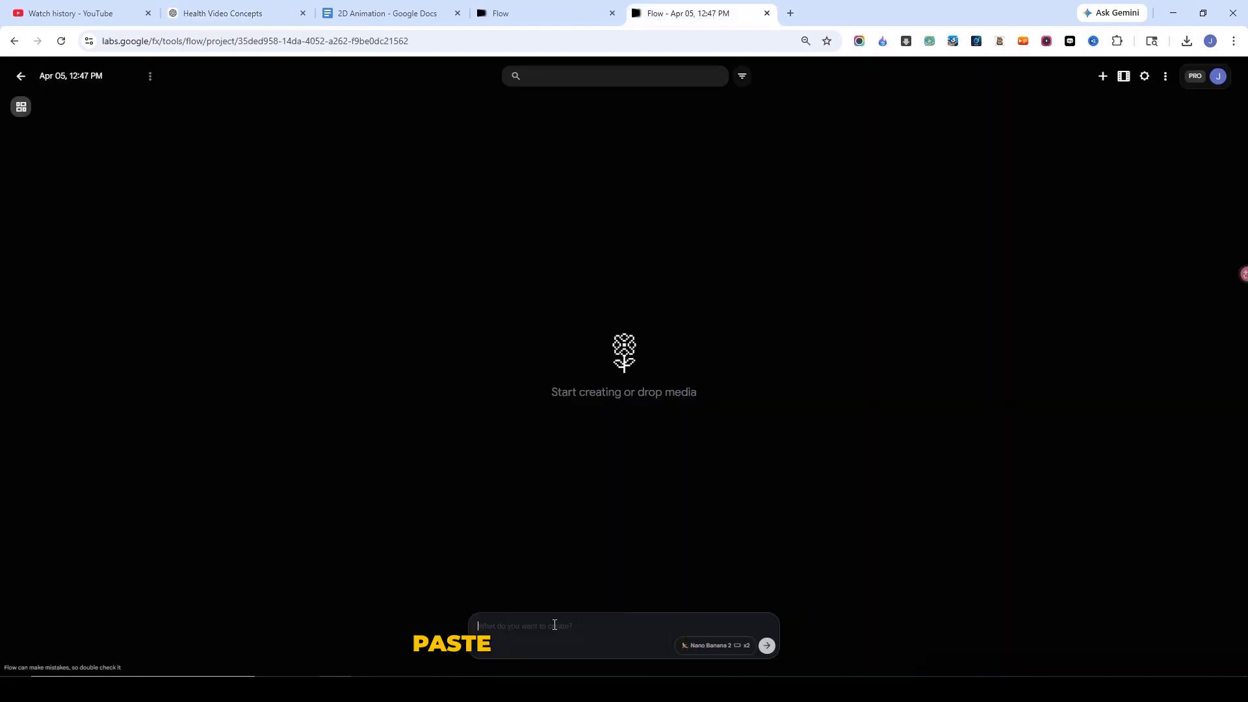
{"action": "key", "text": "ctrl+v"}
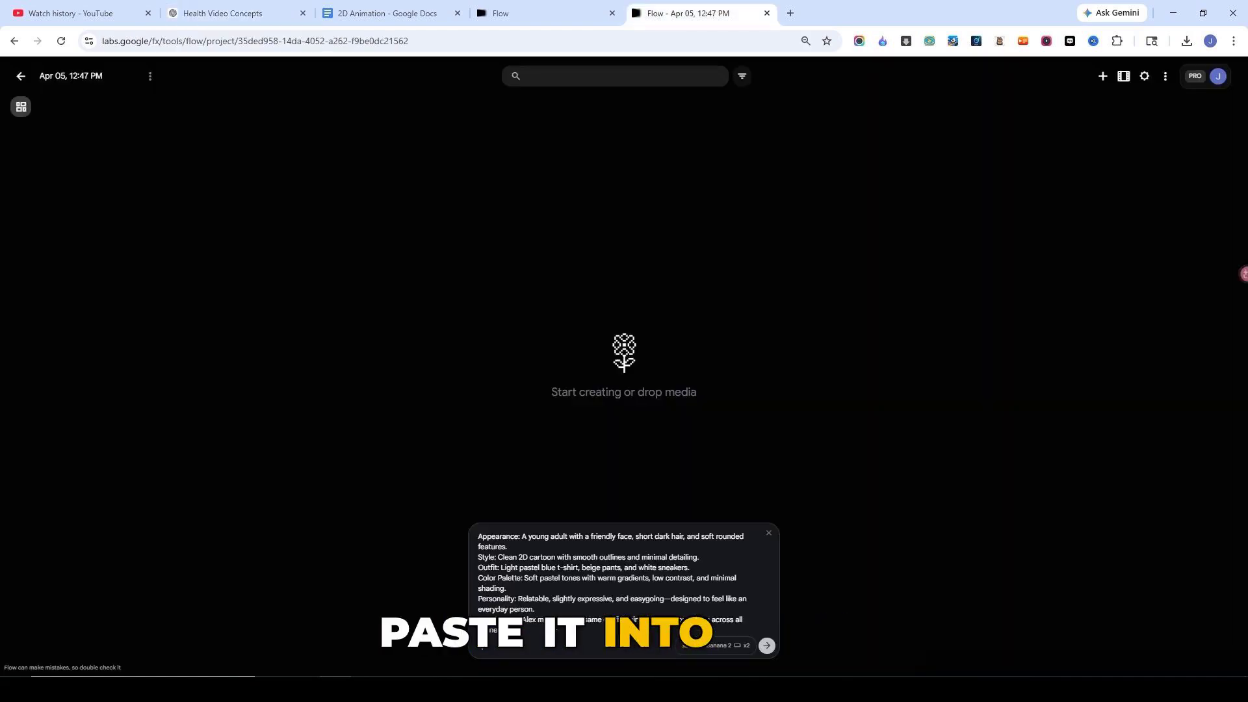
{"action": "left_click", "coordinate": [771, 648]}
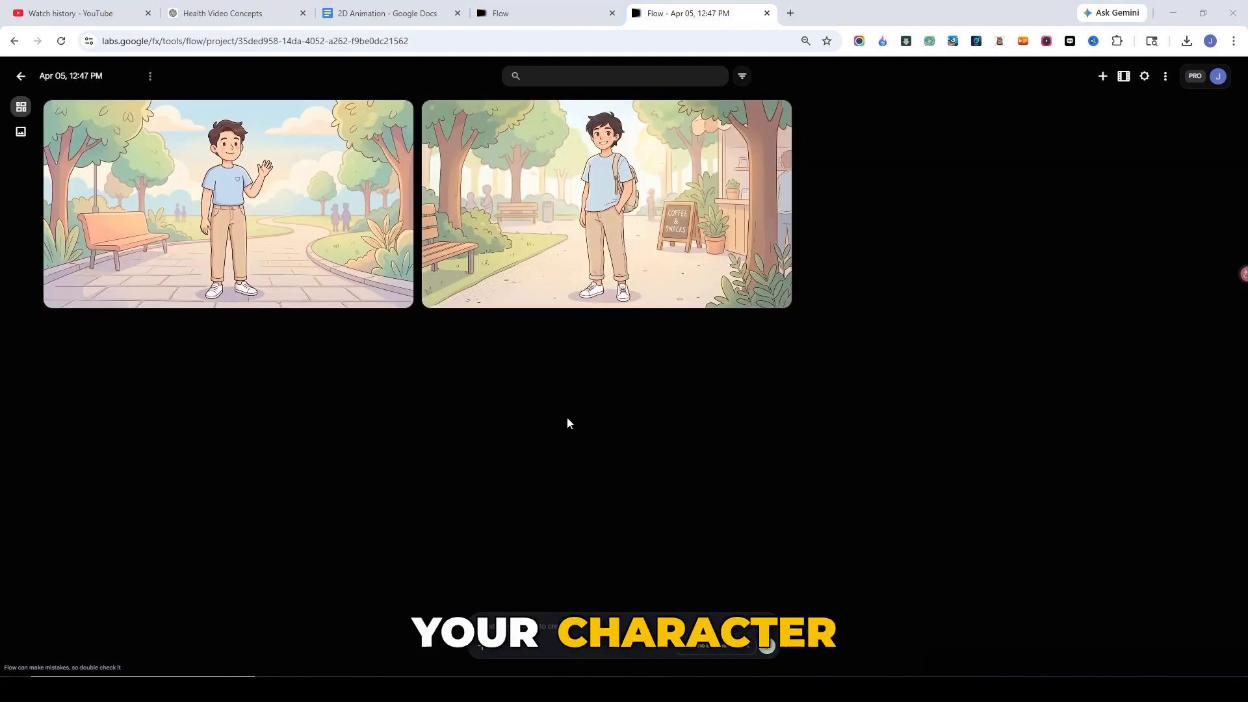
- Generate the first scene's images in Flow using the backpack character image as reference and ChatGPT's Scene 1 Image Prompt
{"action": "mouse_move", "coordinate": [546, 268]}
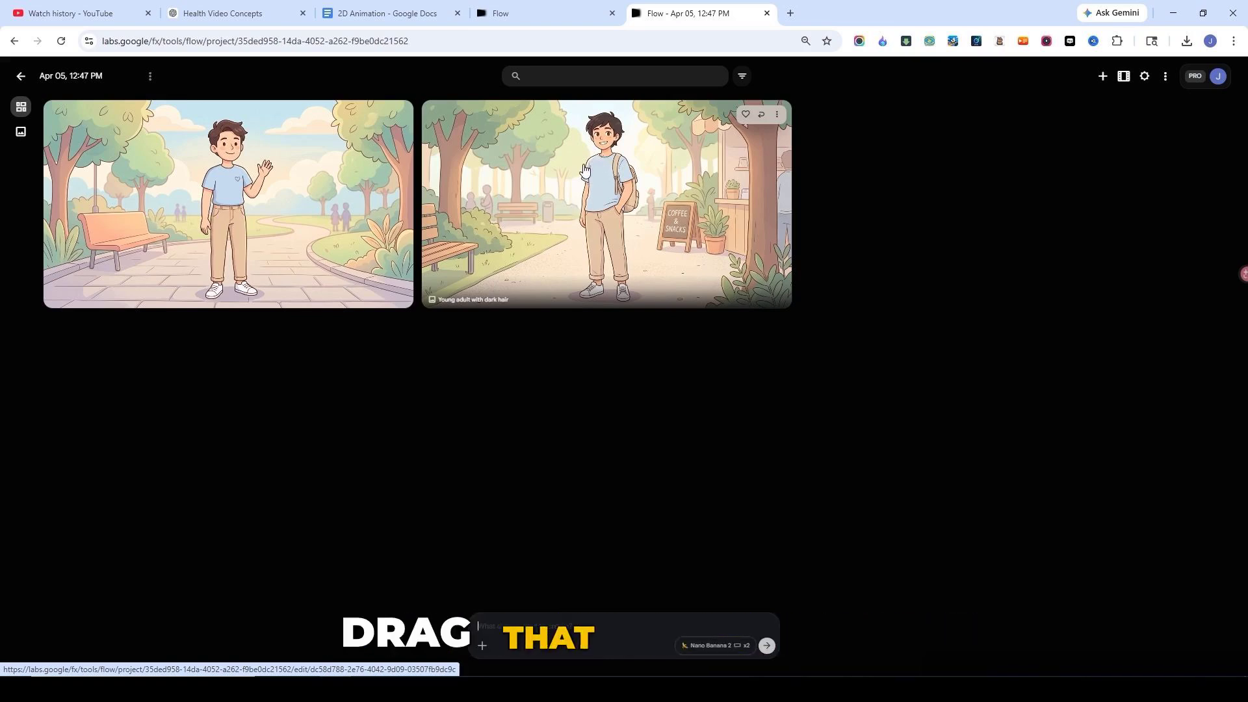
{"action": "left_click_drag", "start_coordinate": [591, 176], "coordinate": [517, 614]}
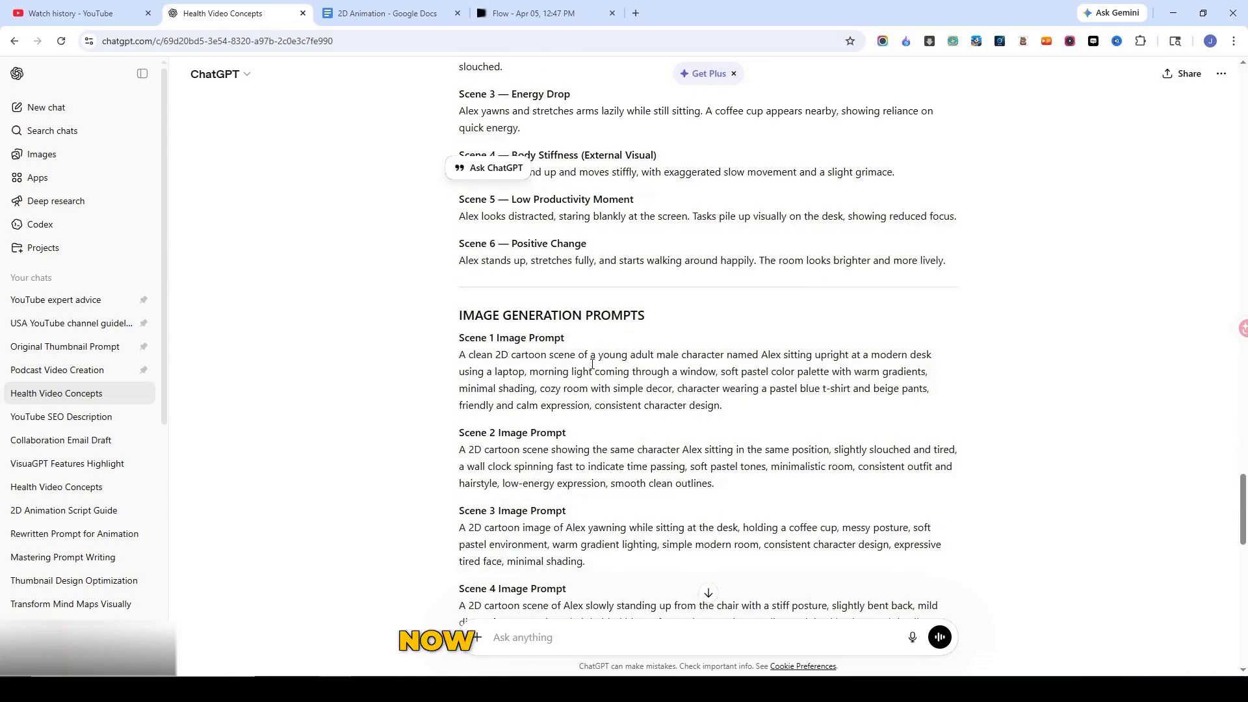
{"action": "scroll", "coordinate": [591, 364], "scroll_direction": "down", "scroll_amount": 1}
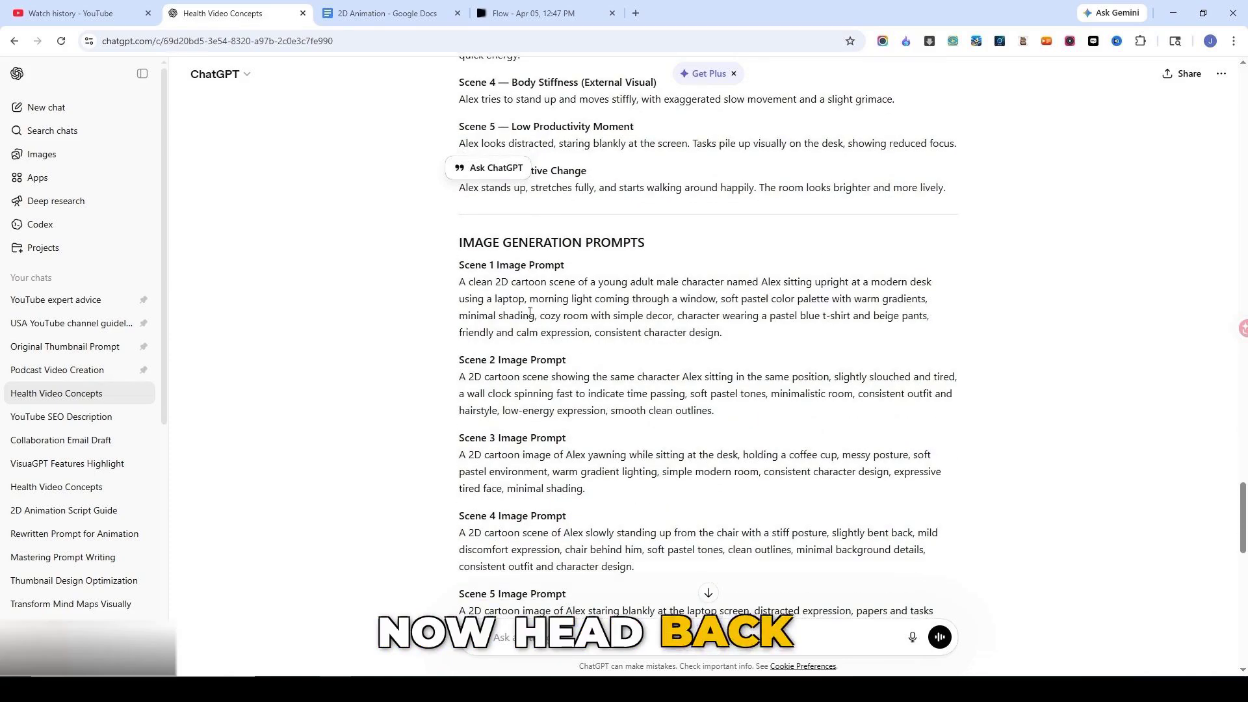
{"action": "left_click_drag", "start_coordinate": [464, 281], "coordinate": [733, 338]}
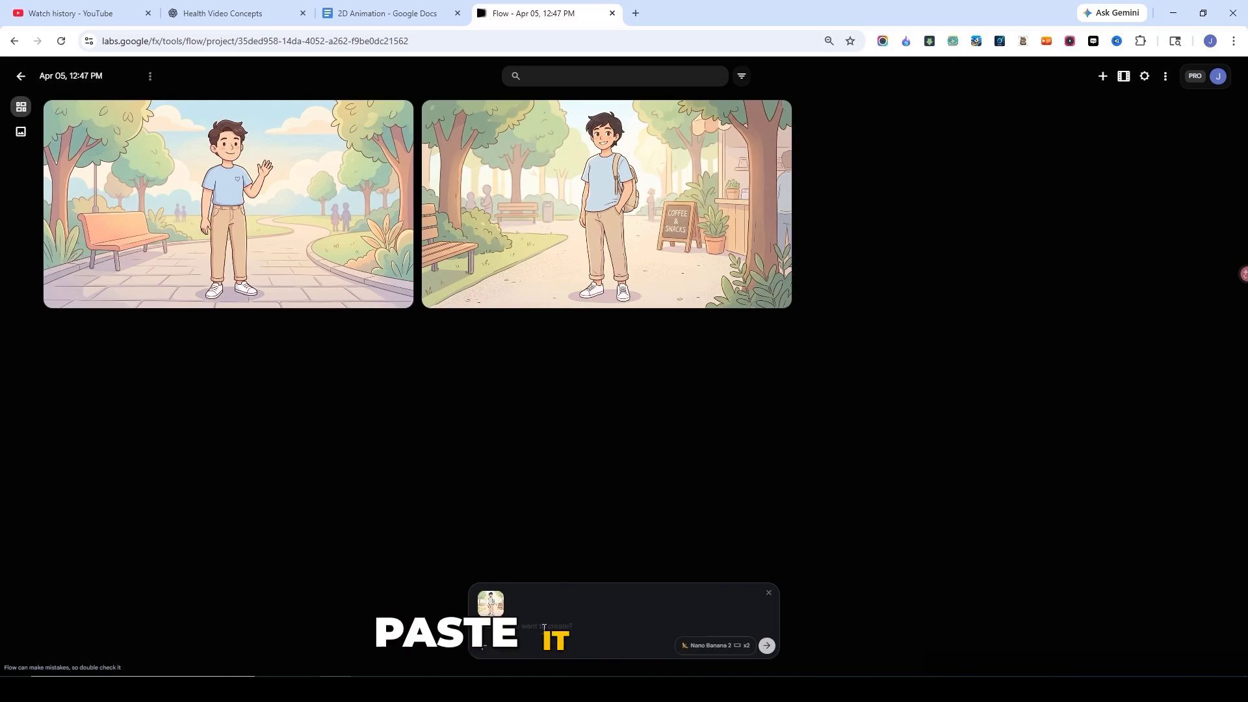
{"action": "type", "text": "A clean 2D cartoon scene of a young adult male character named Alex sitting upright at a modern desk using a laptop, morning light coming through a window, soft pastel color palette with warm gradients, minimal shading, cozy room with simple decor, character wearing a pastel blue t-shirt and beige pants, friendly and calm expression, consistent character design."}
{"action": "left_click", "coordinate": [765, 645]}
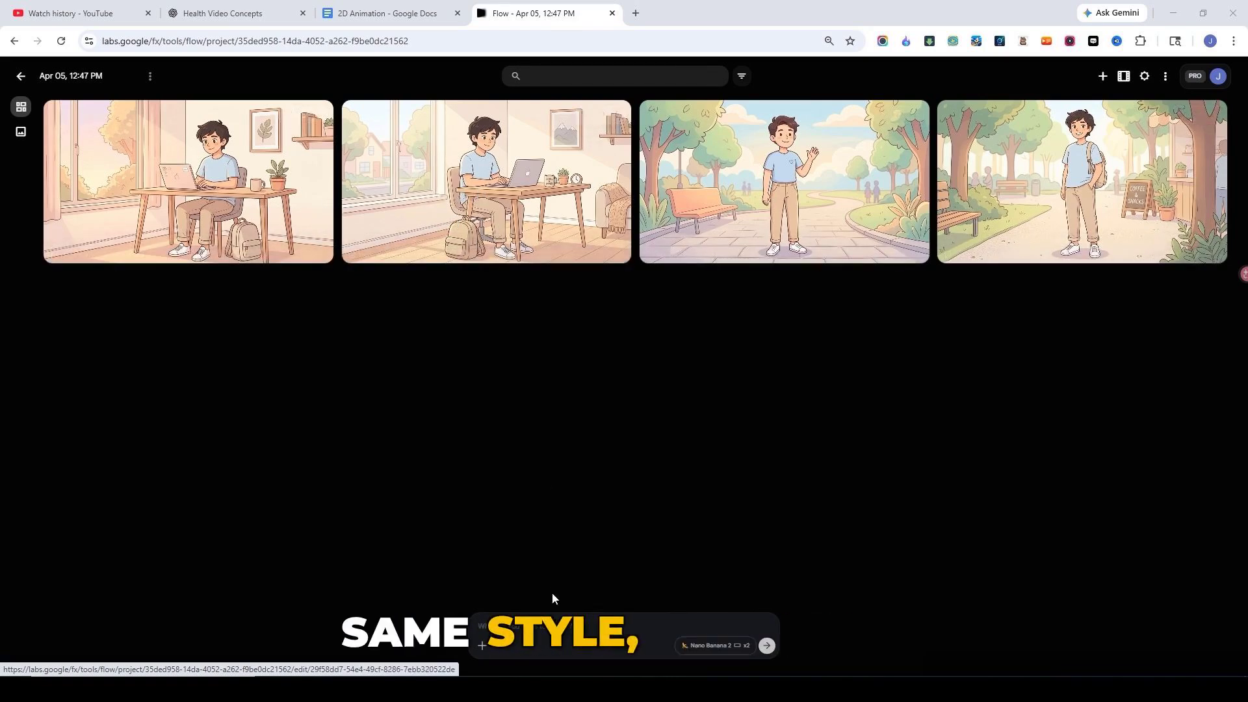
- Delete the unused image of the character waving in the park
{"action": "left_click", "coordinate": [716, 657]}
{"action": "left_click", "coordinate": [916, 115]}
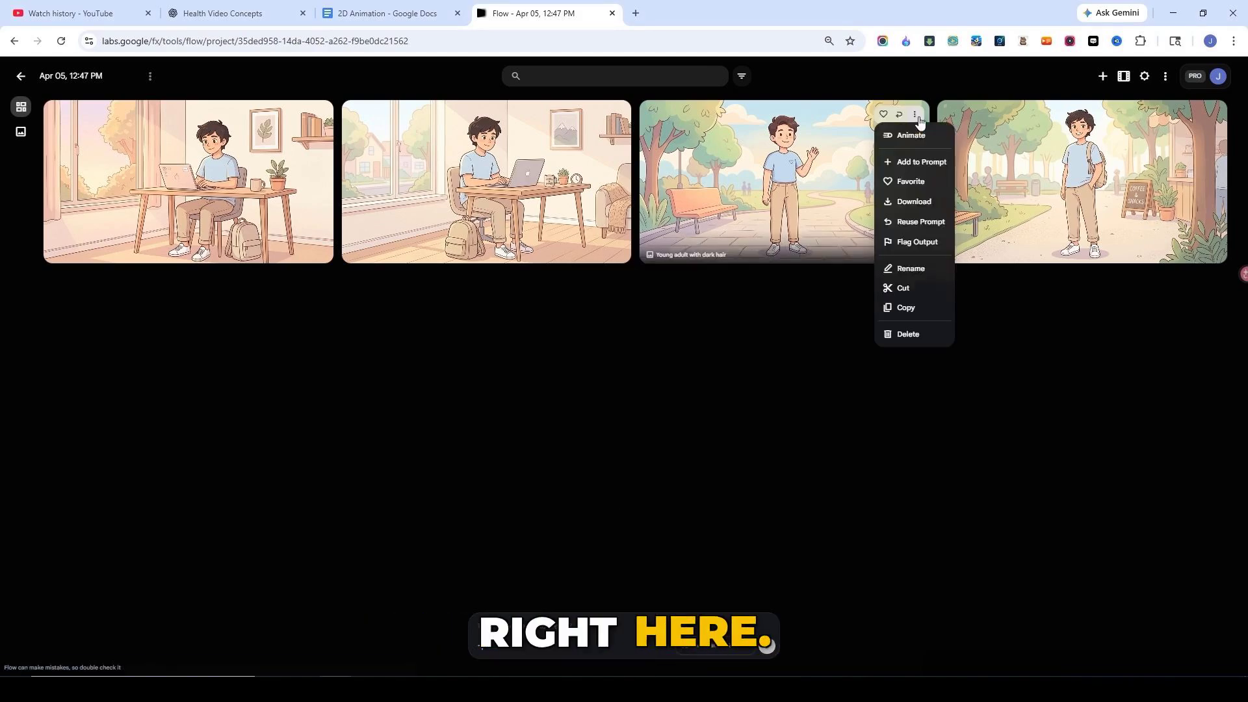
{"action": "left_click", "coordinate": [906, 334]}
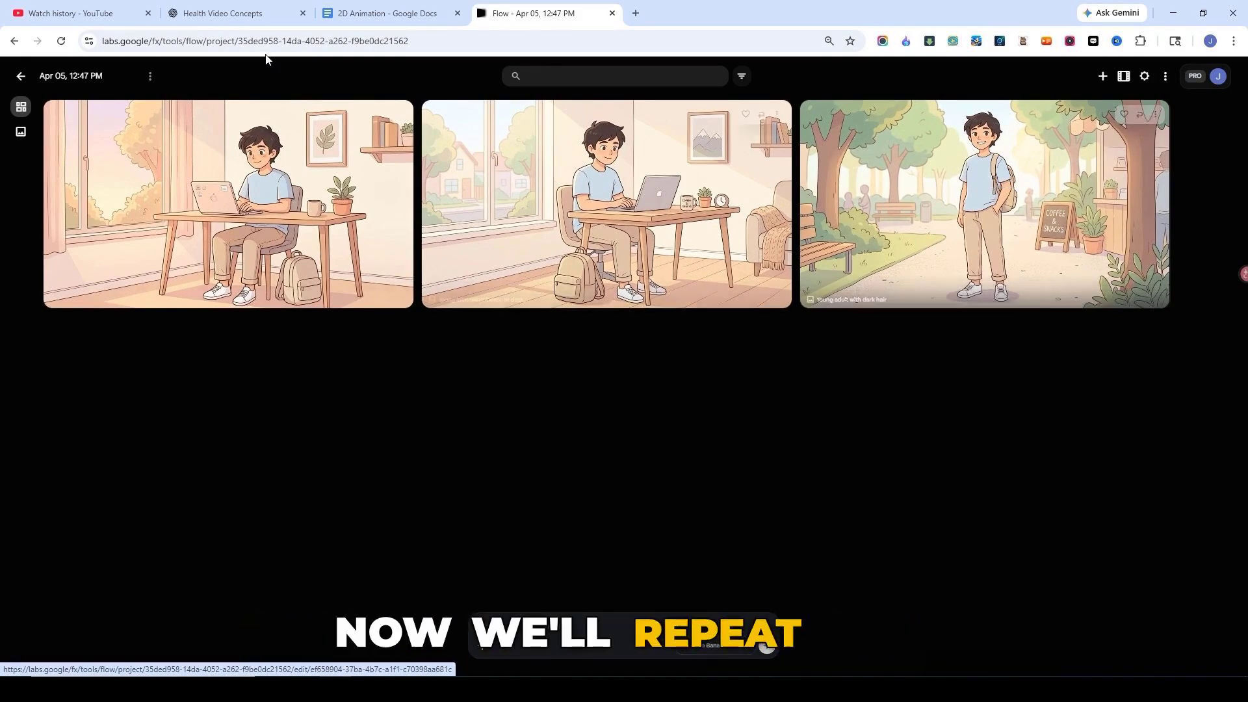
- Generate the second scene's images in Flow from ChatGPT's Scene 2 Image Prompt, with the backpack character image as reference
{"action": "left_click", "coordinate": [227, 14]}
{"action": "left_click_drag", "start_coordinate": [461, 377], "coordinate": [714, 413]}
{"action": "key", "text": "ctrl+c"}
{"action": "left_click", "coordinate": [532, 13]}
{"action": "key", "text": "ctrl+v"}
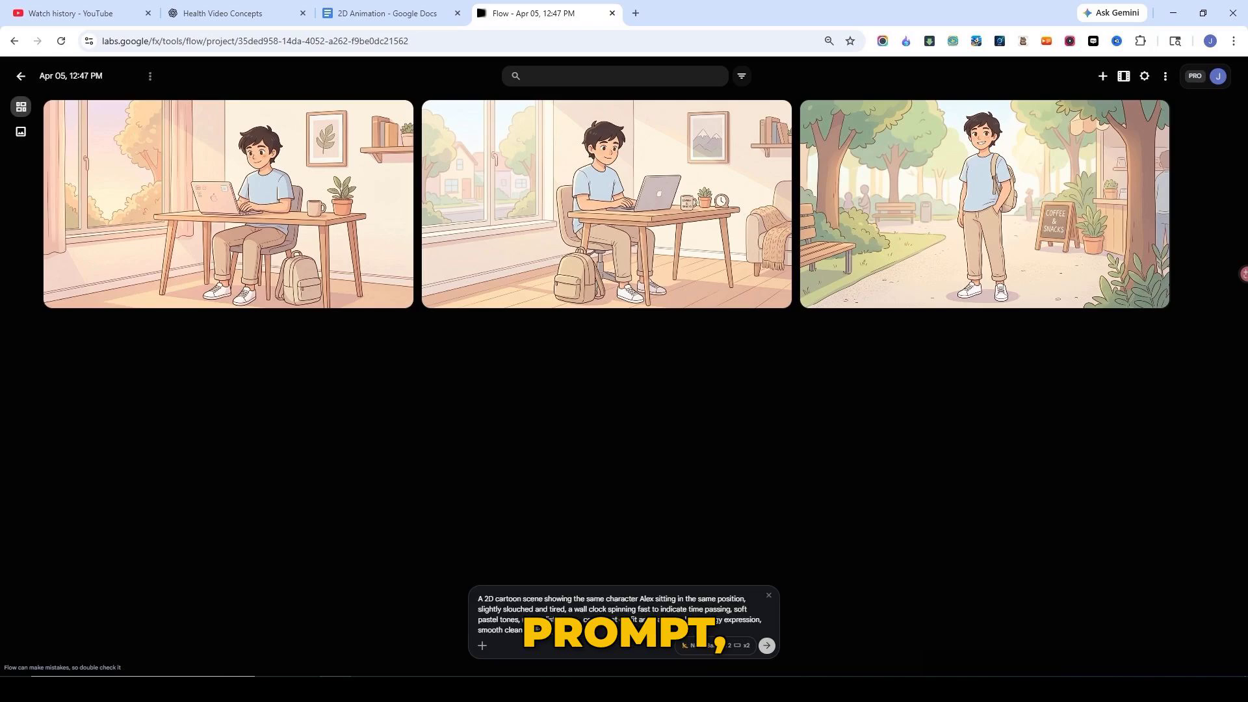
{"action": "left_click_drag", "start_coordinate": [975, 188], "coordinate": [500, 647]}
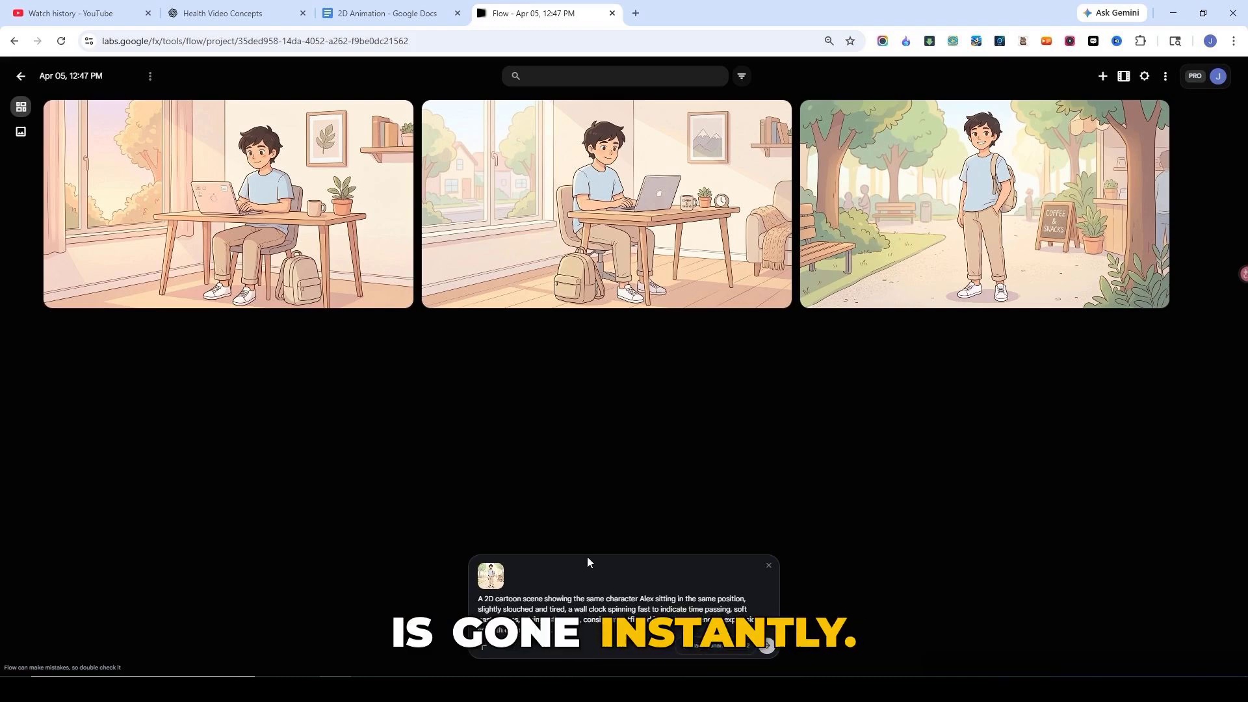
{"action": "left_click", "coordinate": [766, 645]}
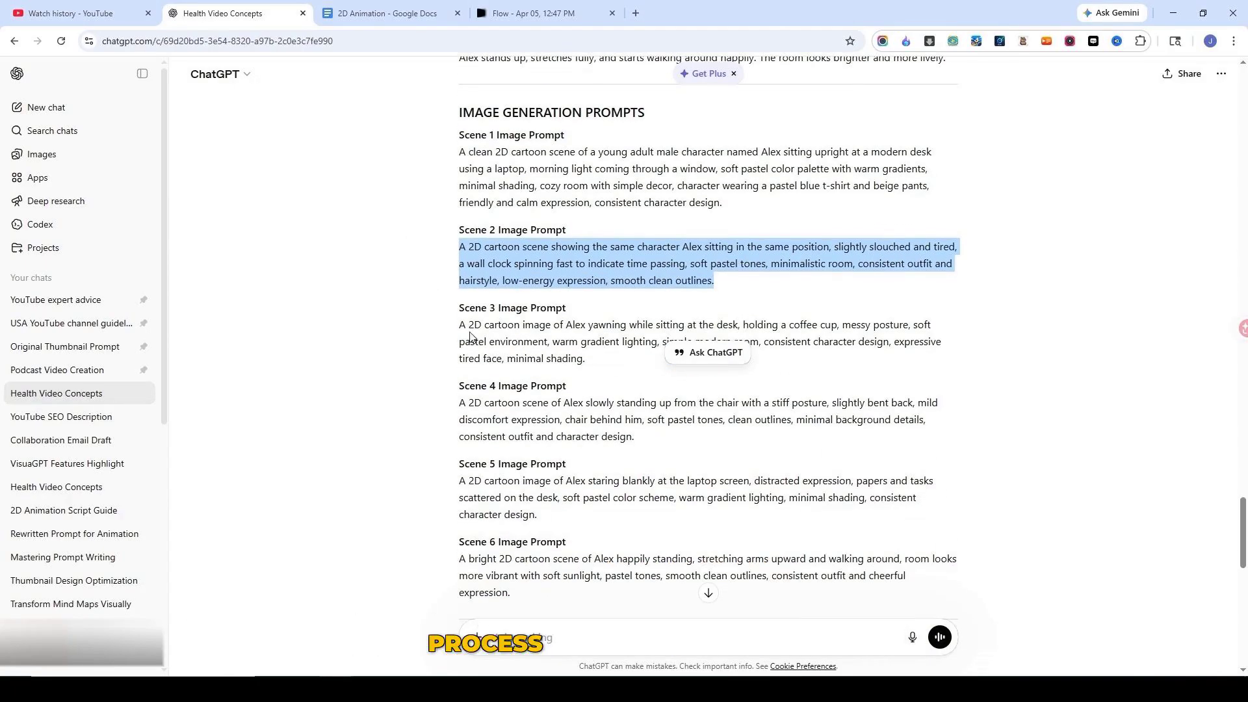
{"action": "scroll", "coordinate": [590, 366], "scroll_direction": "down", "scroll_amount": 1}
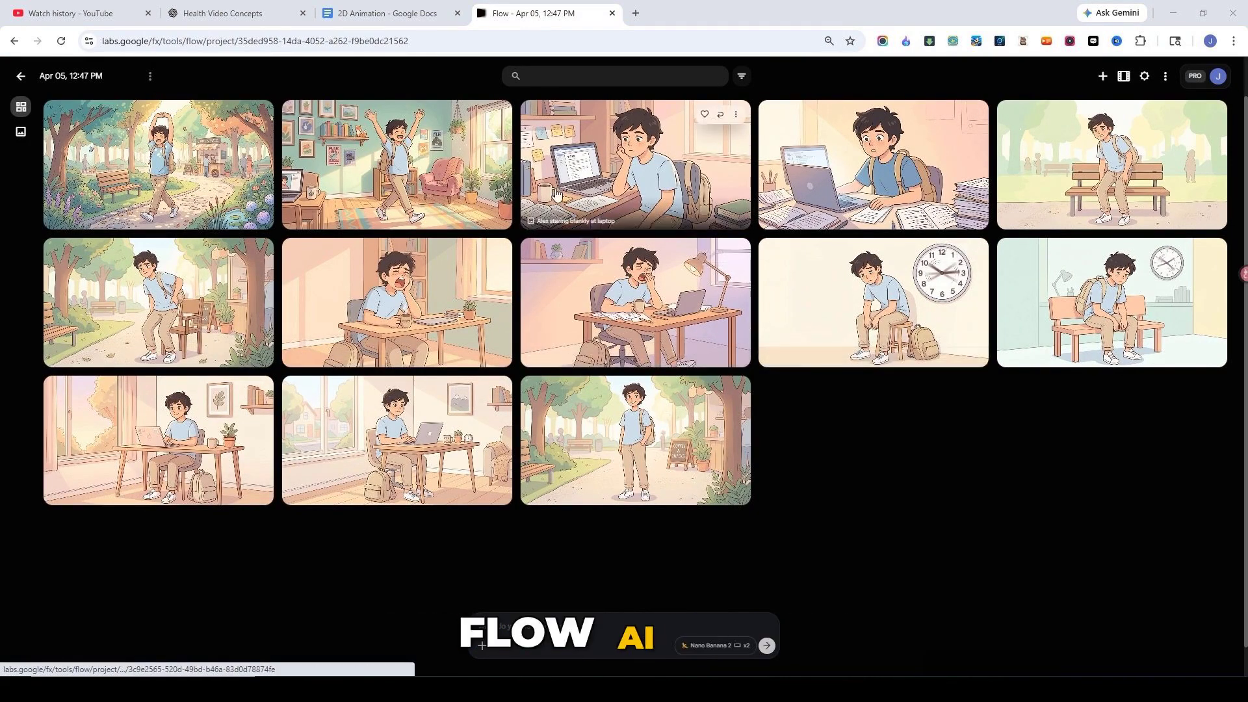
- Add the Scene 1 desk image with the gray laptop to the prompt and switch generation to Video with one output
{"action": "left_click_drag", "start_coordinate": [416, 455], "coordinate": [504, 647]}
{"action": "left_click", "coordinate": [718, 646]}
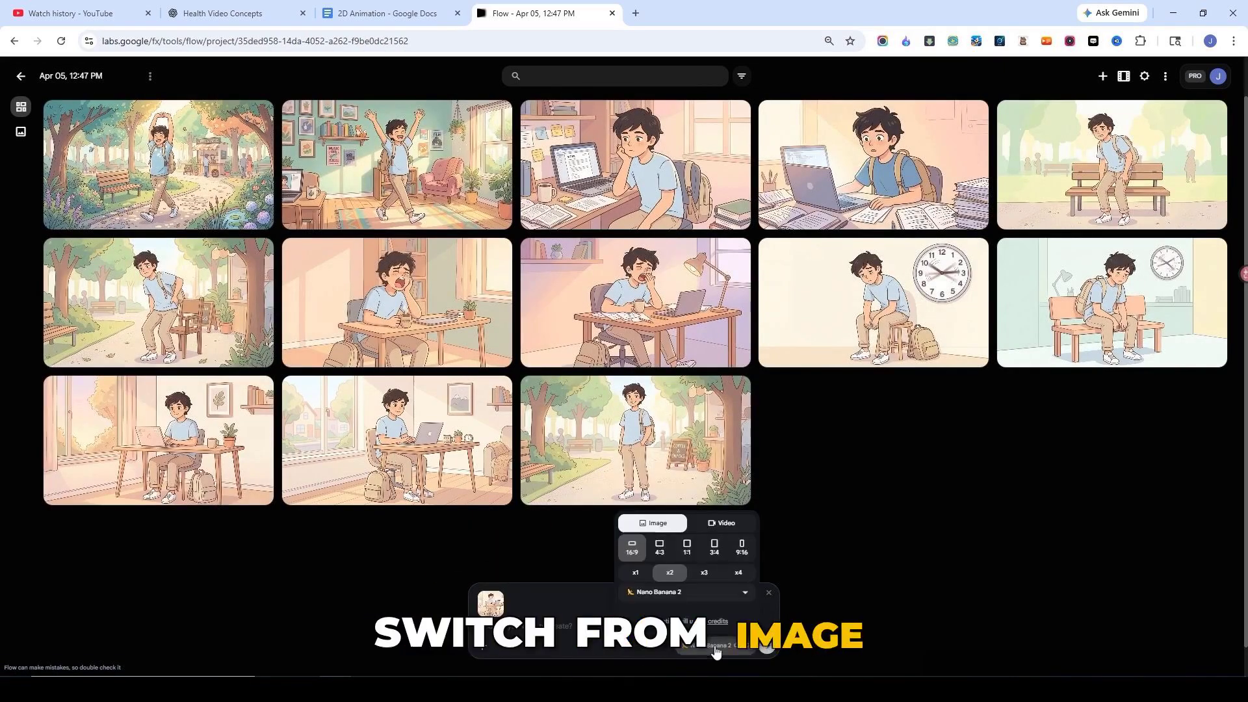
{"action": "left_click", "coordinate": [727, 524]}
{"action": "left_click", "coordinate": [639, 588]}
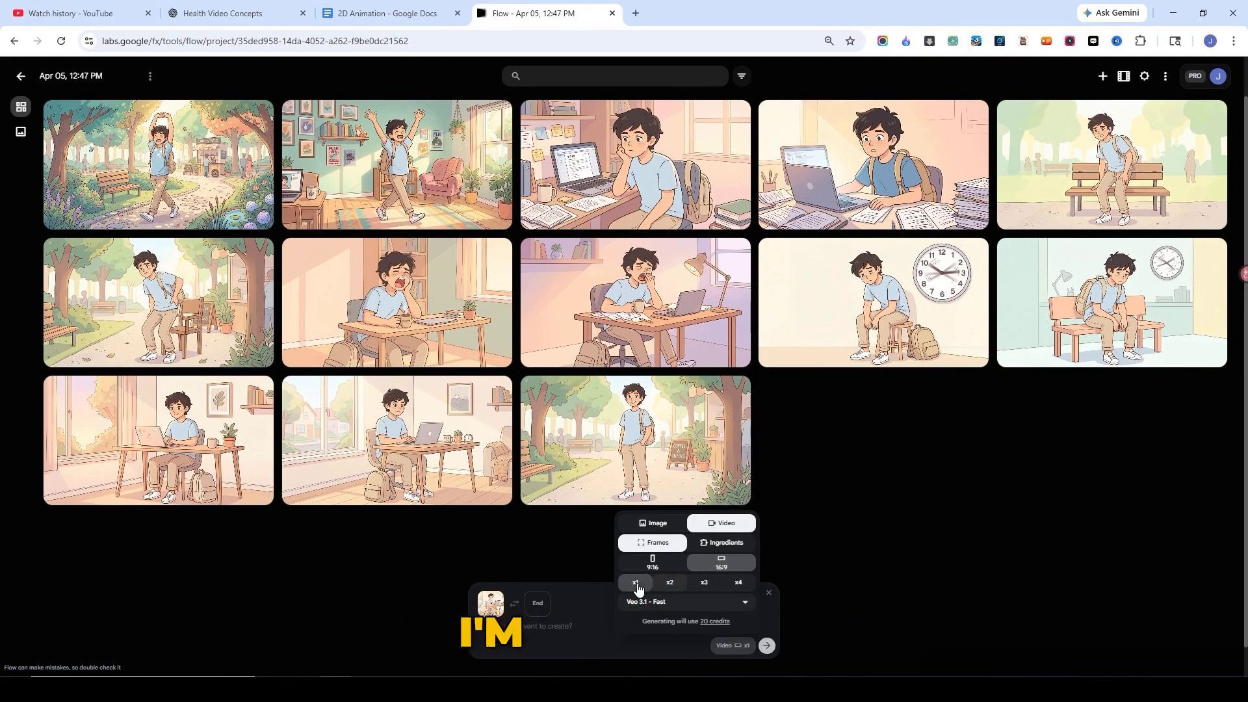
{"action": "left_click", "coordinate": [715, 624]}
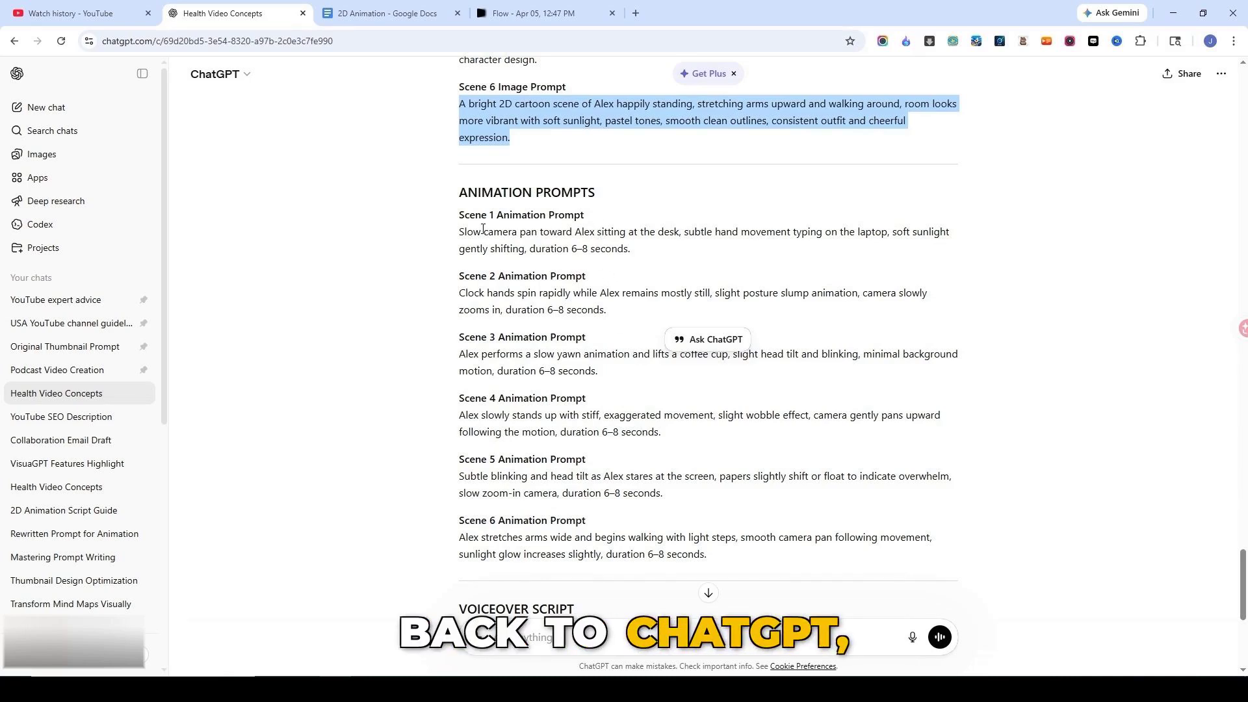
- Generate the Scene 1 video in Flow from ChatGPT's Scene 1 Animation Prompt and download the clip at 1080p
{"action": "left_click_drag", "start_coordinate": [458, 232], "coordinate": [631, 256]}
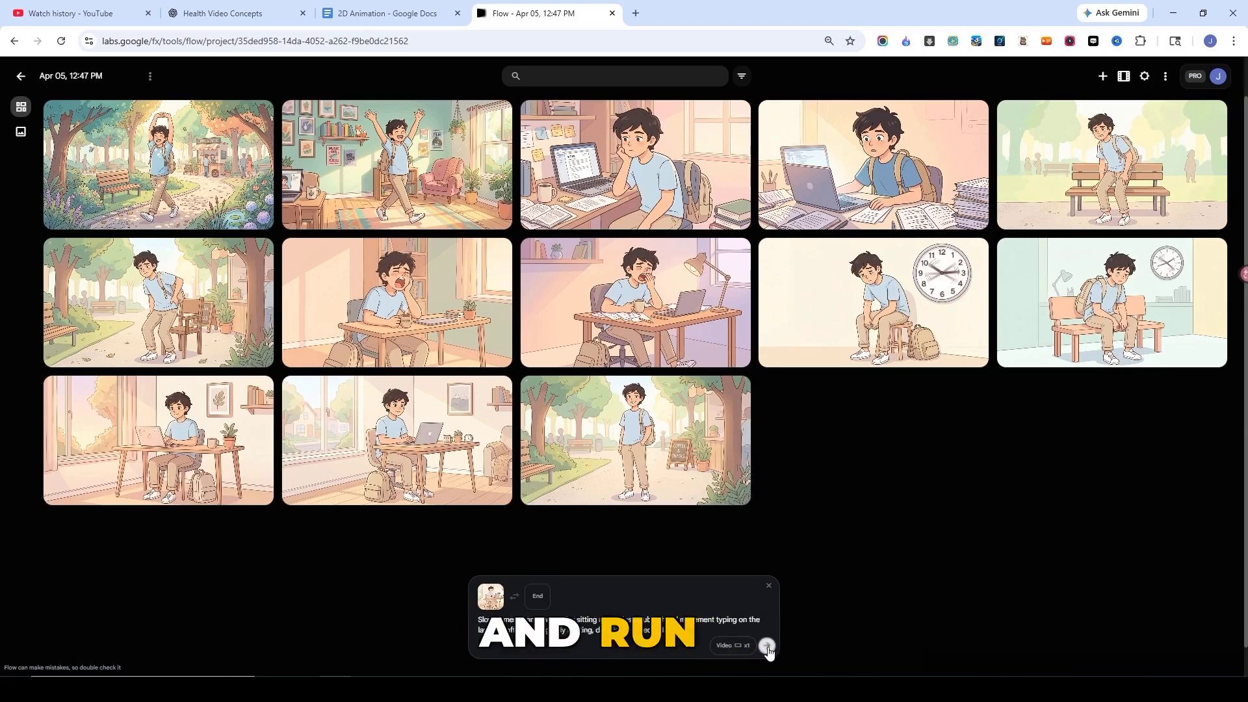
{"action": "left_click", "coordinate": [767, 645]}
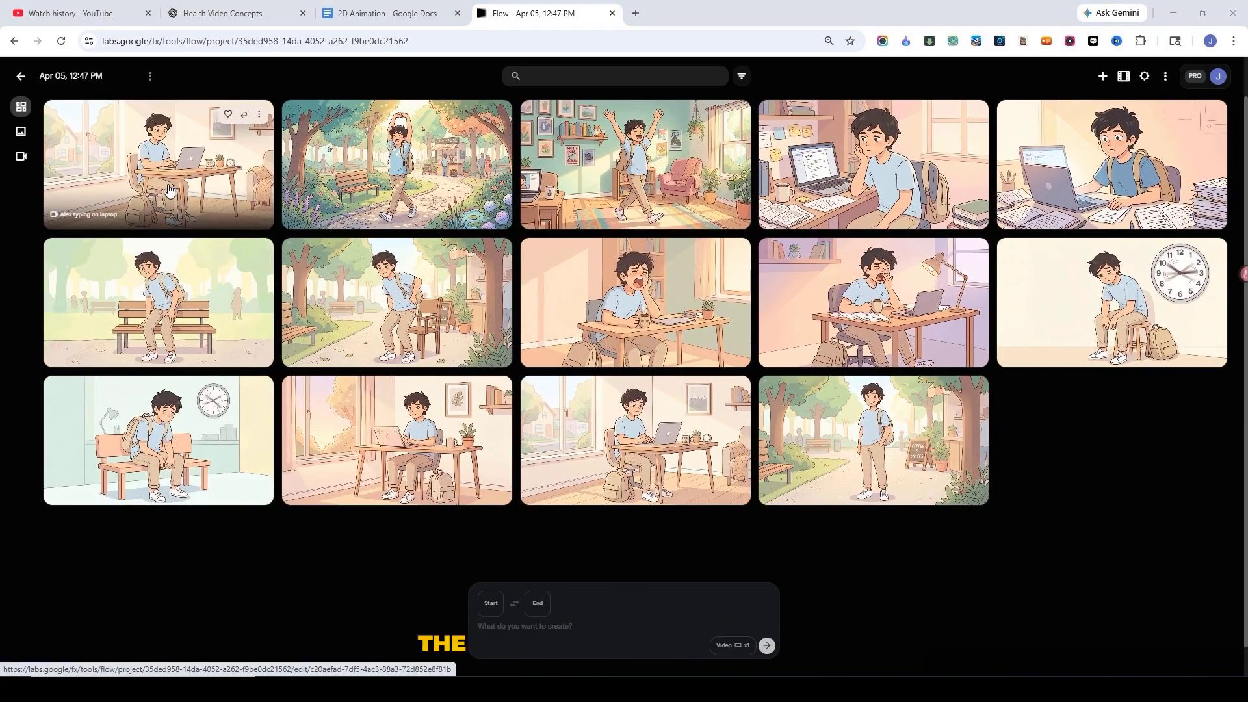
{"action": "left_click", "coordinate": [167, 189]}
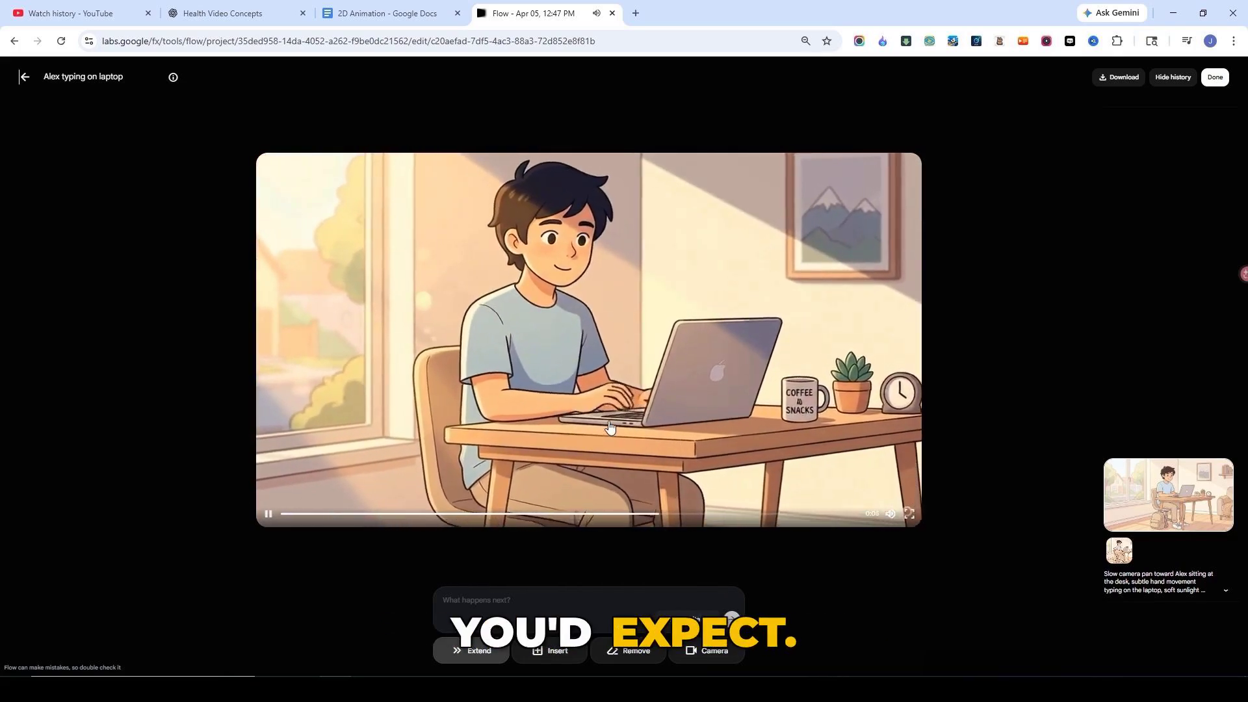
{"action": "left_click", "coordinate": [1124, 84]}
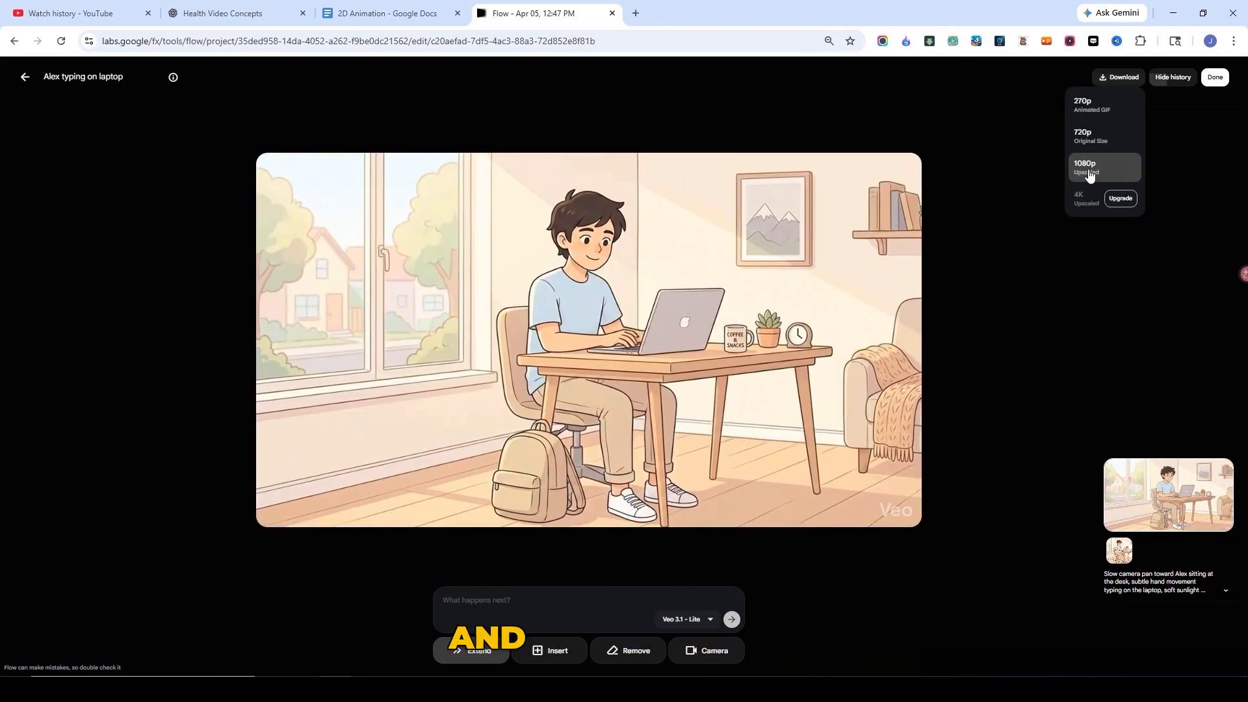
{"action": "left_click", "coordinate": [1088, 171]}
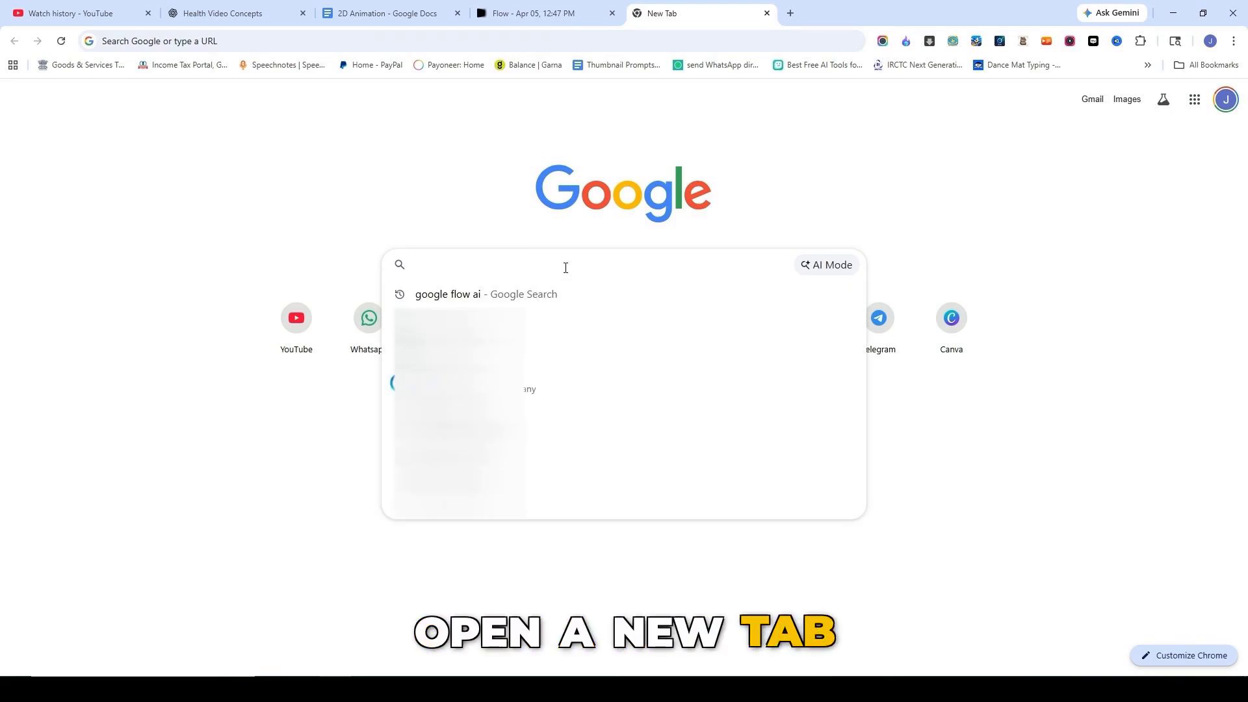
- Search the web for "meta ai" in a new tab and open Meta AI's Create page
{"action": "type", "text": "meta"}
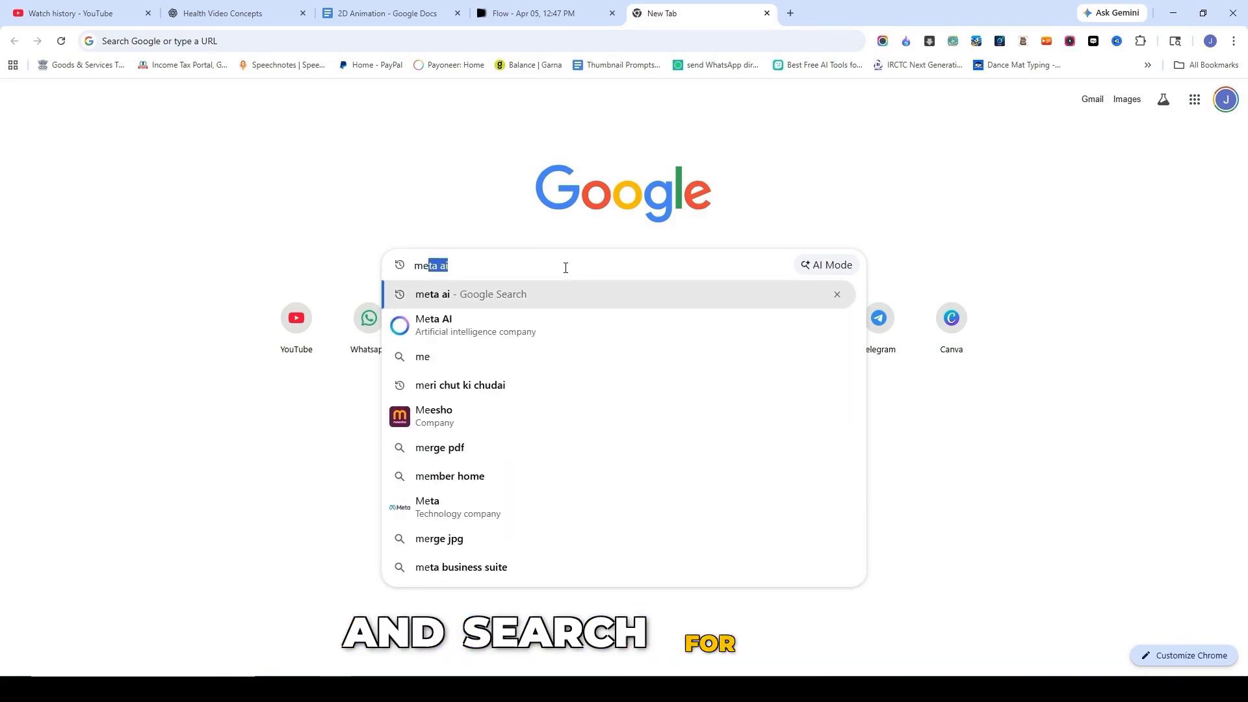
{"action": "type", "text": " ai"}
{"action": "key", "text": "Return"}
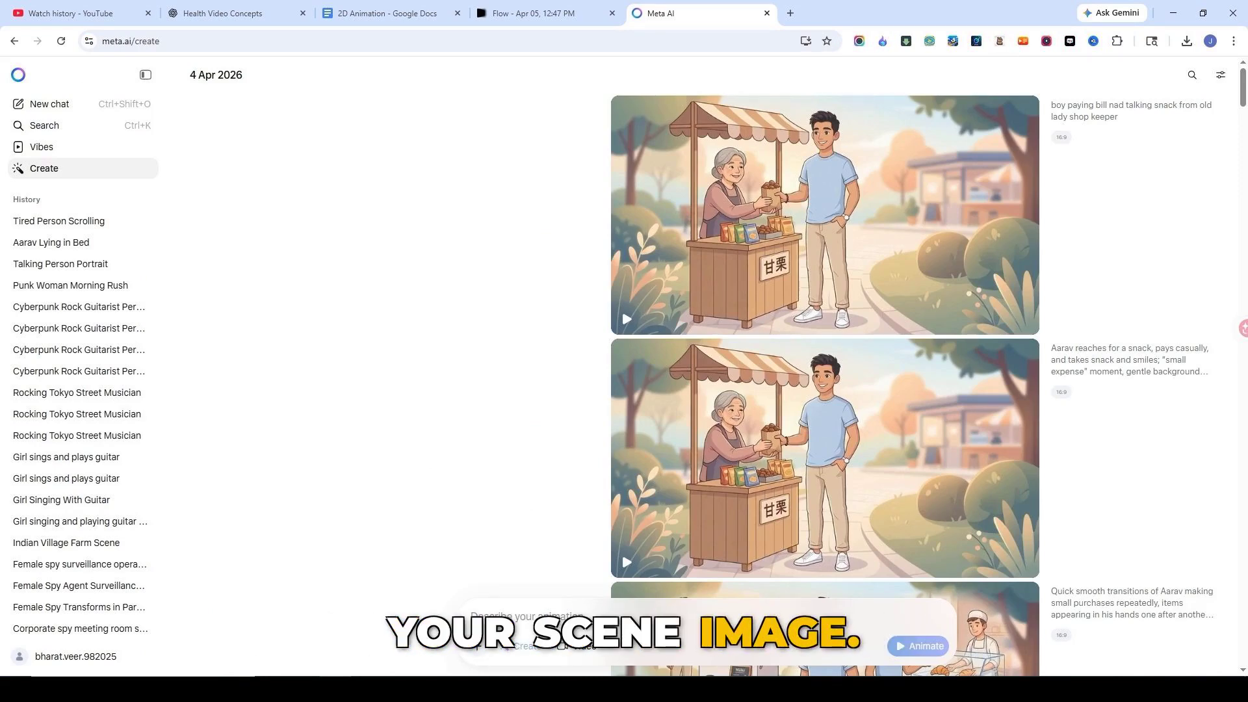
- Open the Scene 1 desk image with the pink laptop in Flow and download it as a 2K upscale
{"action": "left_click", "coordinate": [549, 16]}
{"action": "left_click", "coordinate": [396, 438]}
{"action": "left_click", "coordinate": [1120, 83]}
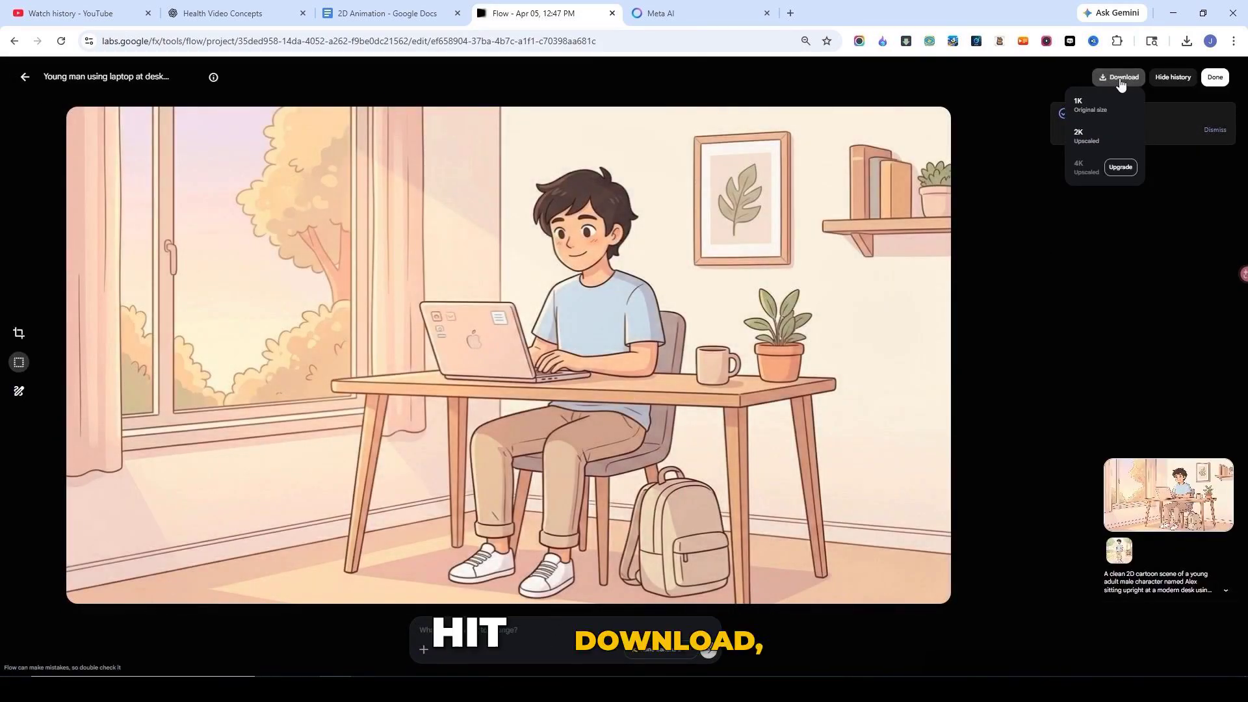
{"action": "left_click", "coordinate": [1095, 142]}
{"action": "key", "text": "Escape"}
{"action": "left_click", "coordinate": [1081, 287]}
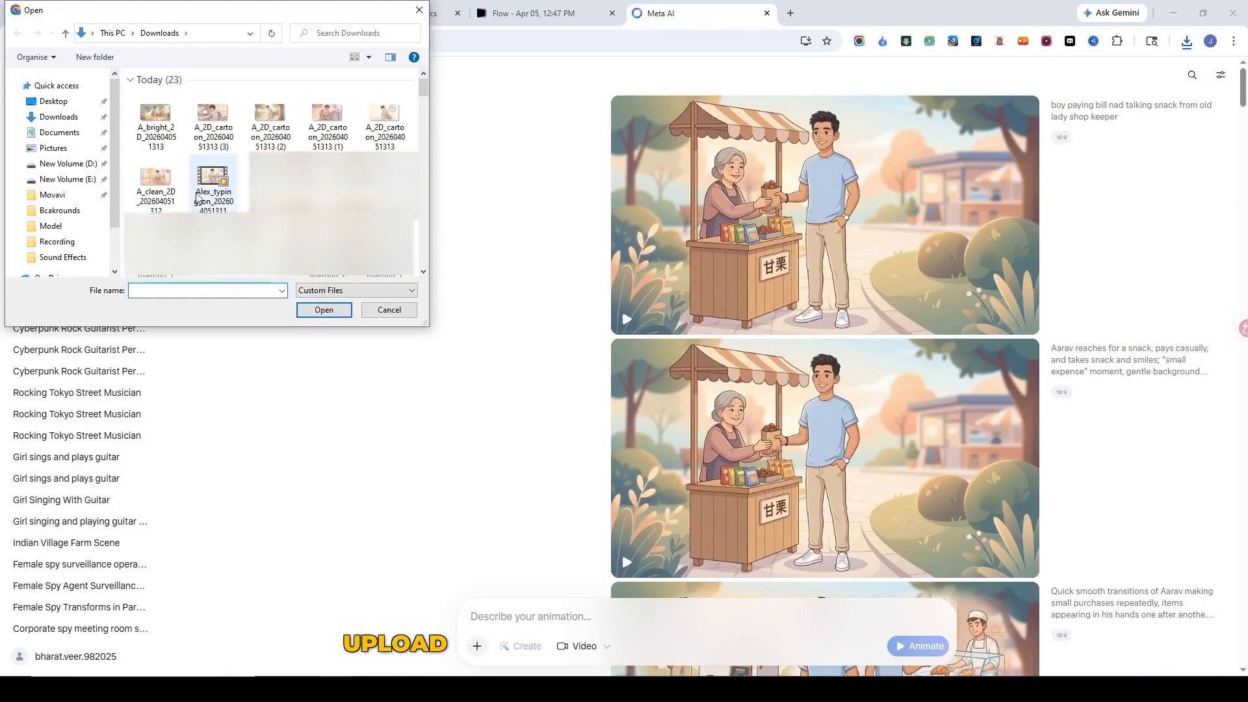
{"action": "left_click", "coordinate": [219, 195]}
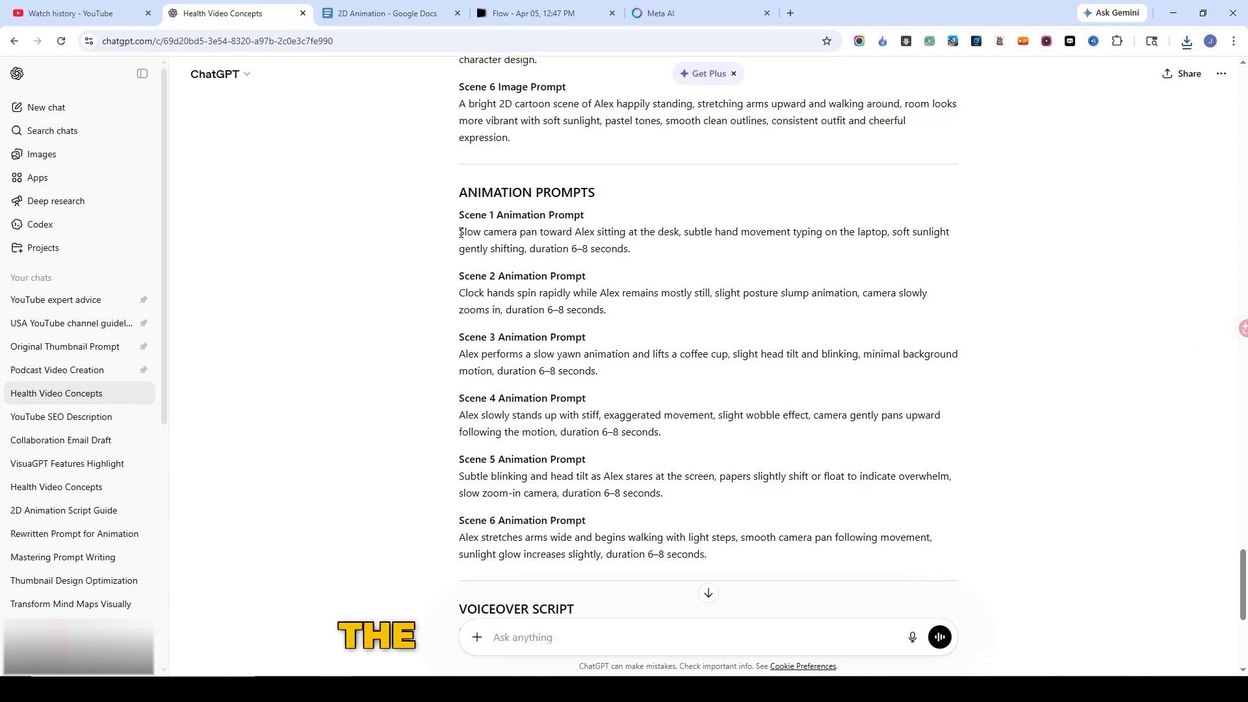
{"action": "left_click_drag", "start_coordinate": [459, 233], "coordinate": [635, 251]}
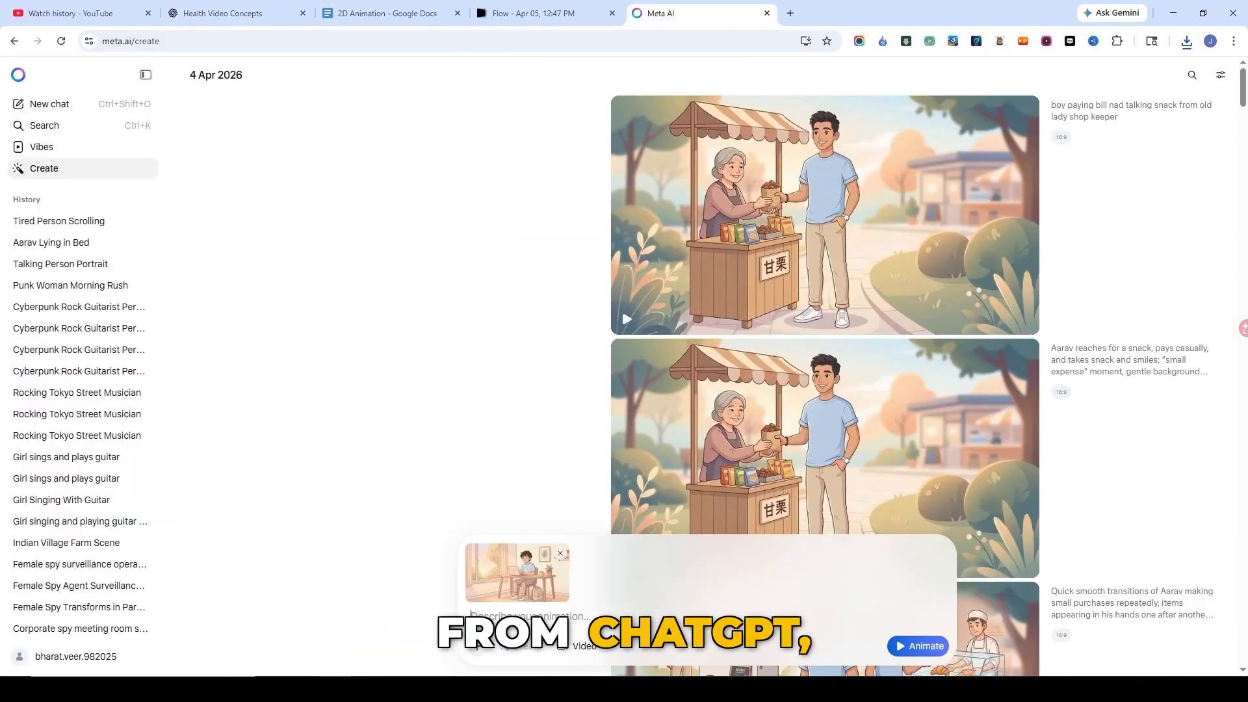
{"action": "key", "text": "ctrl+v"}
{"action": "left_click", "coordinate": [916, 646]}
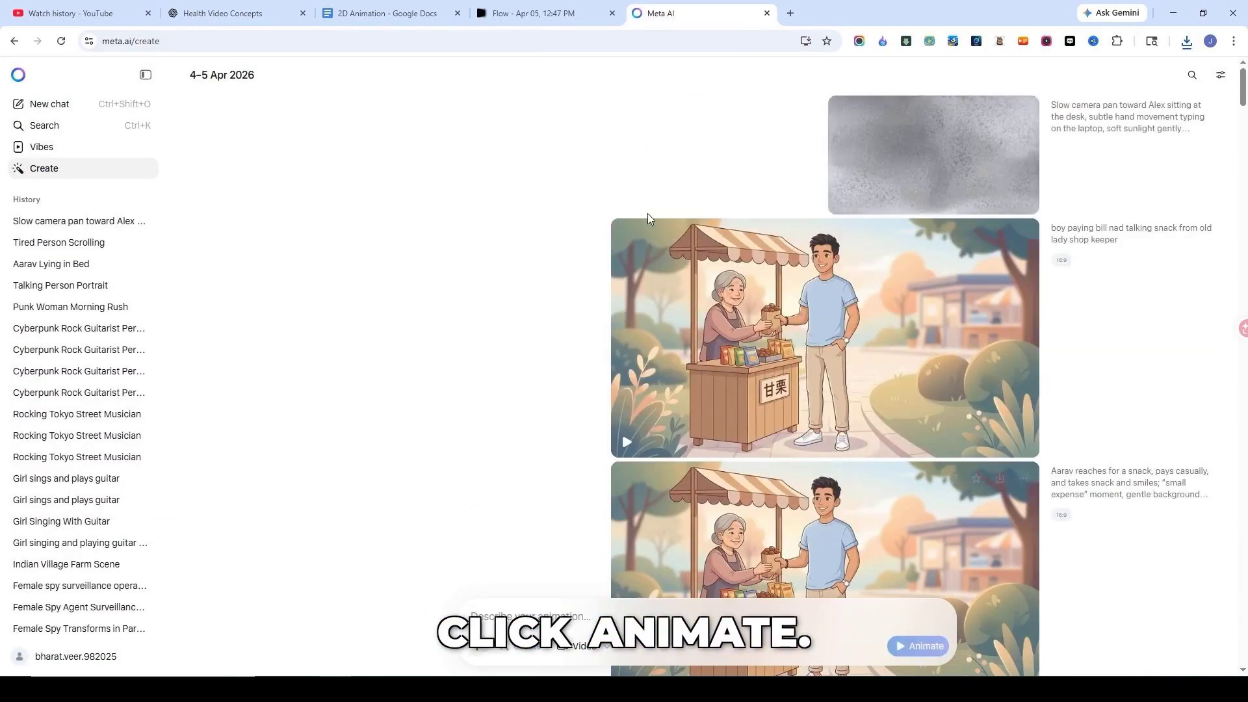
- Open the animated desk clip in Meta AI and download the video
{"action": "mouse_move", "coordinate": [735, 280]}
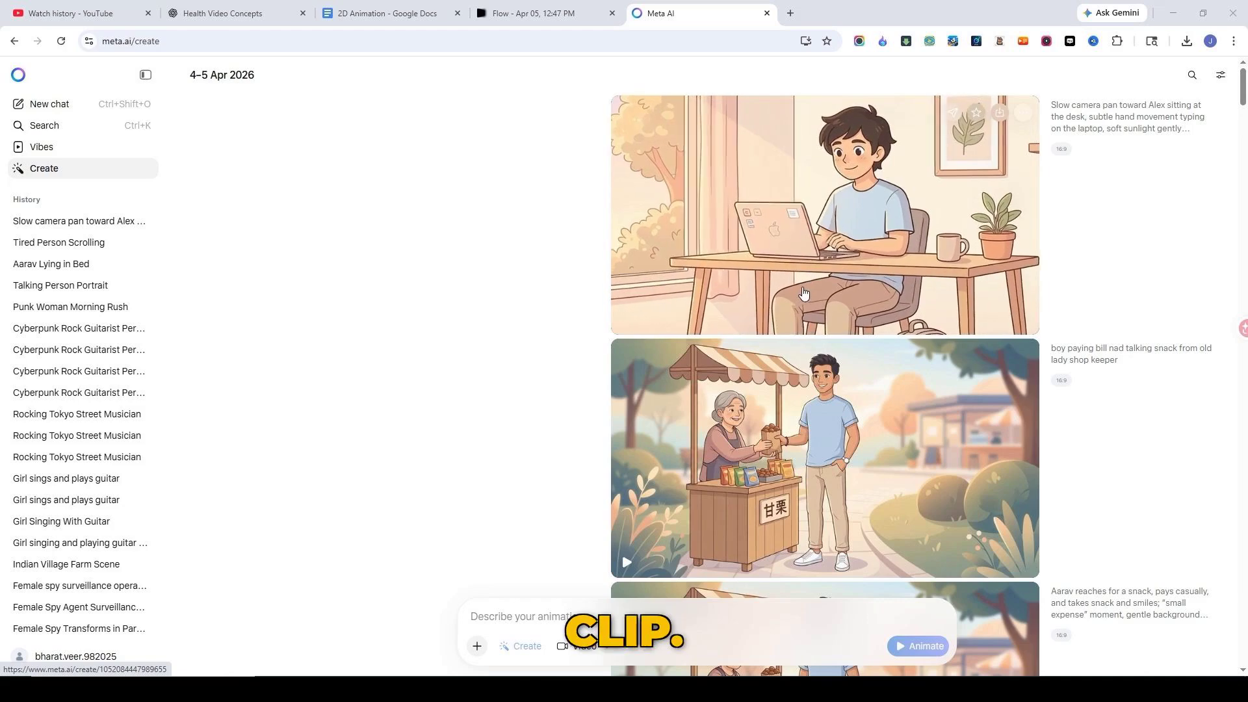
{"action": "left_click", "coordinate": [775, 294]}
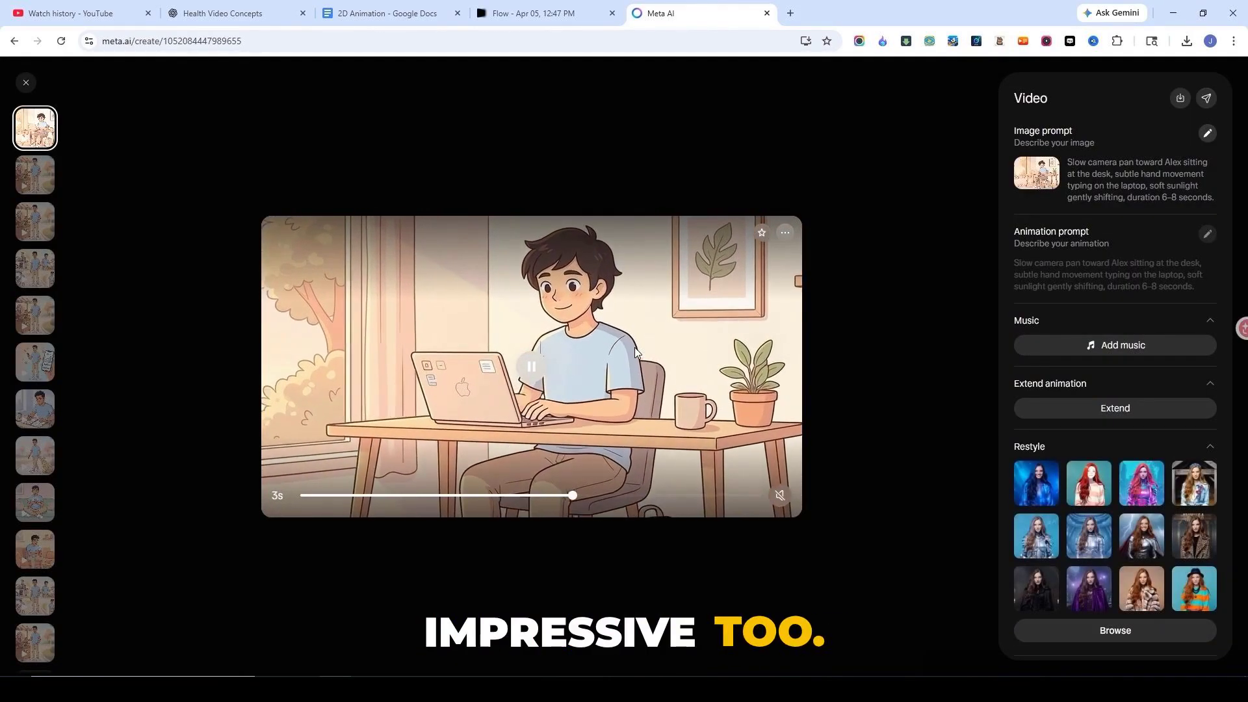
{"action": "left_click", "coordinate": [1179, 98]}
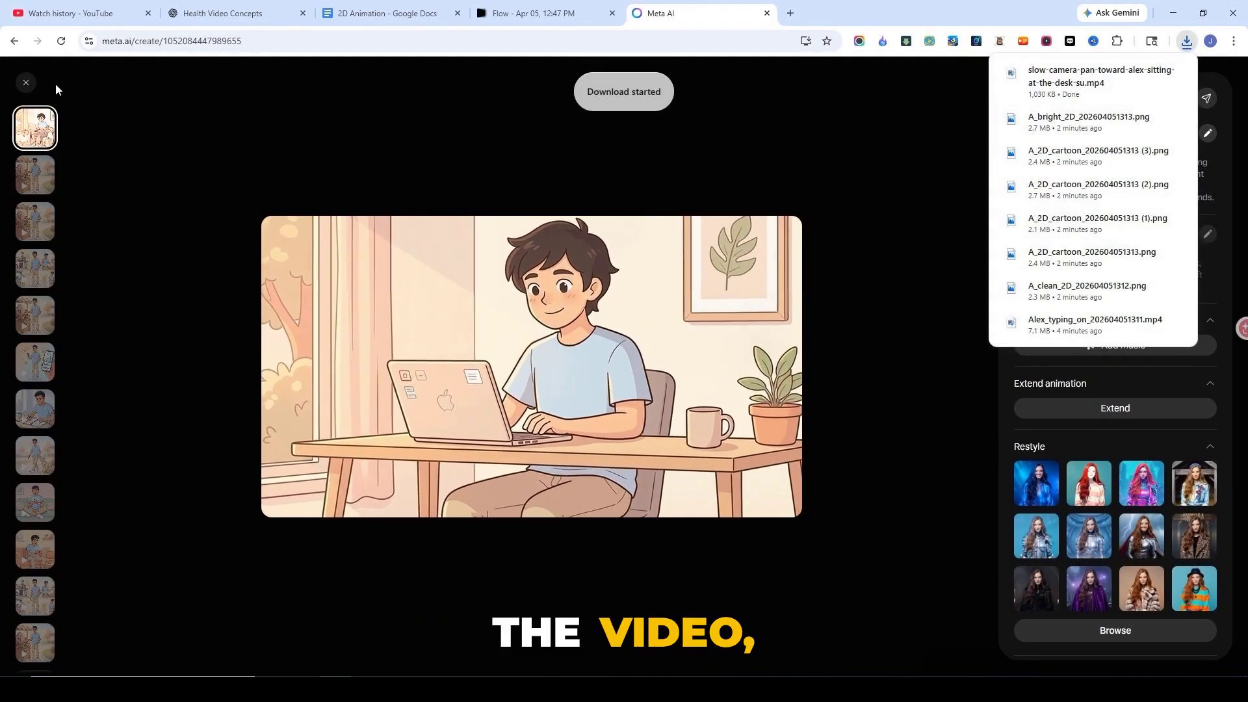
{"action": "left_click", "coordinate": [26, 82]}
{"action": "left_click", "coordinate": [481, 649]}
{"action": "left_click", "coordinate": [157, 195]}
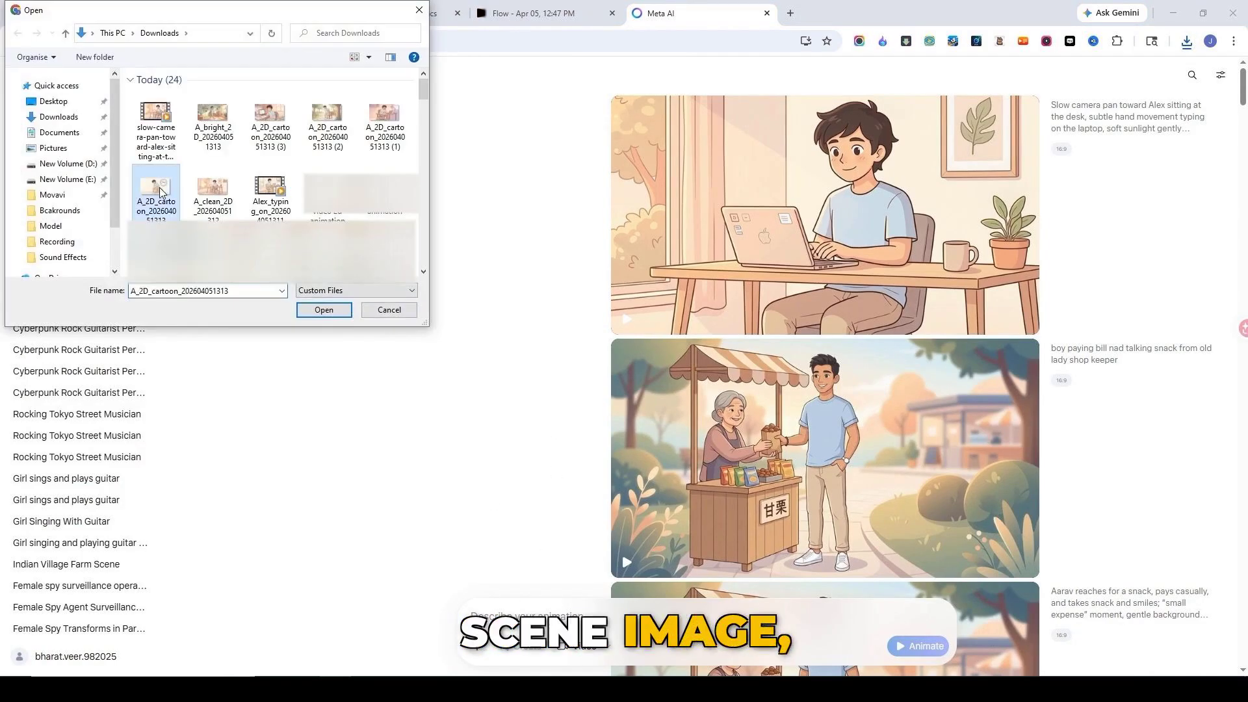
{"action": "left_click", "coordinate": [323, 309]}
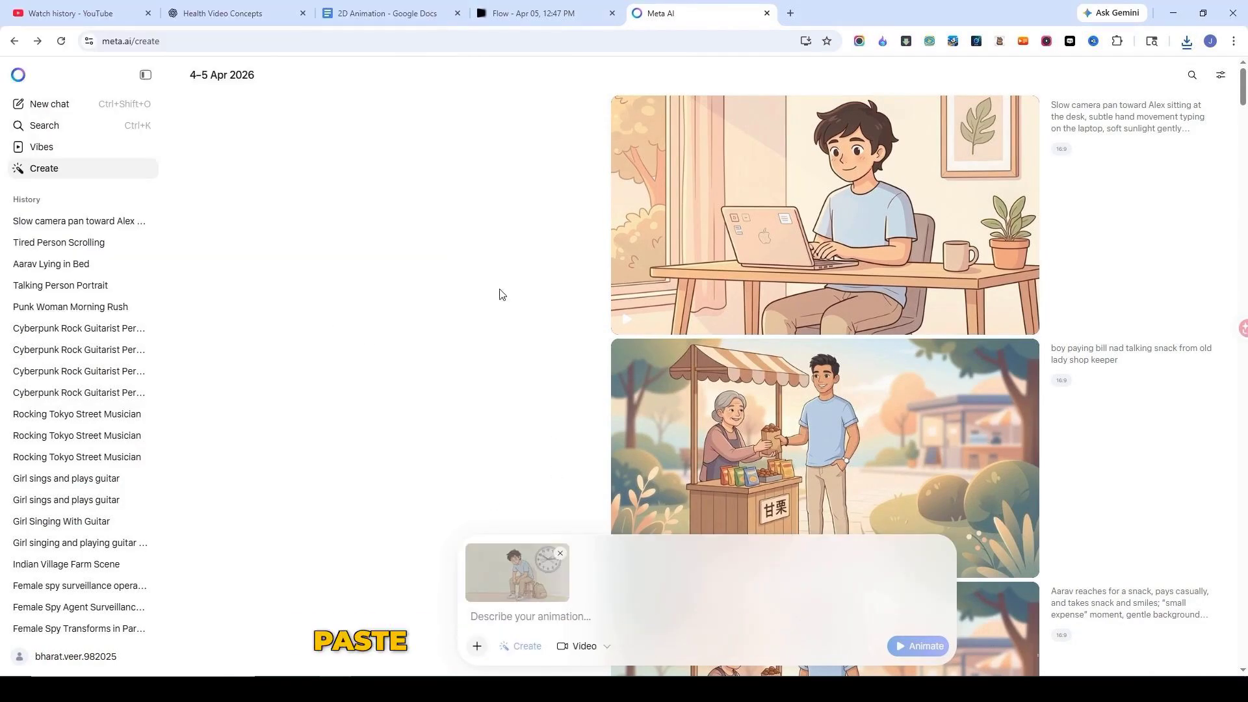
{"action": "left_click", "coordinate": [527, 614]}
{"action": "type", "text": "Clock hands spin rapidly while Alex remains mostly still, slight posture slump animation, camera slowly zooms in, duration 6–8 seconds."}
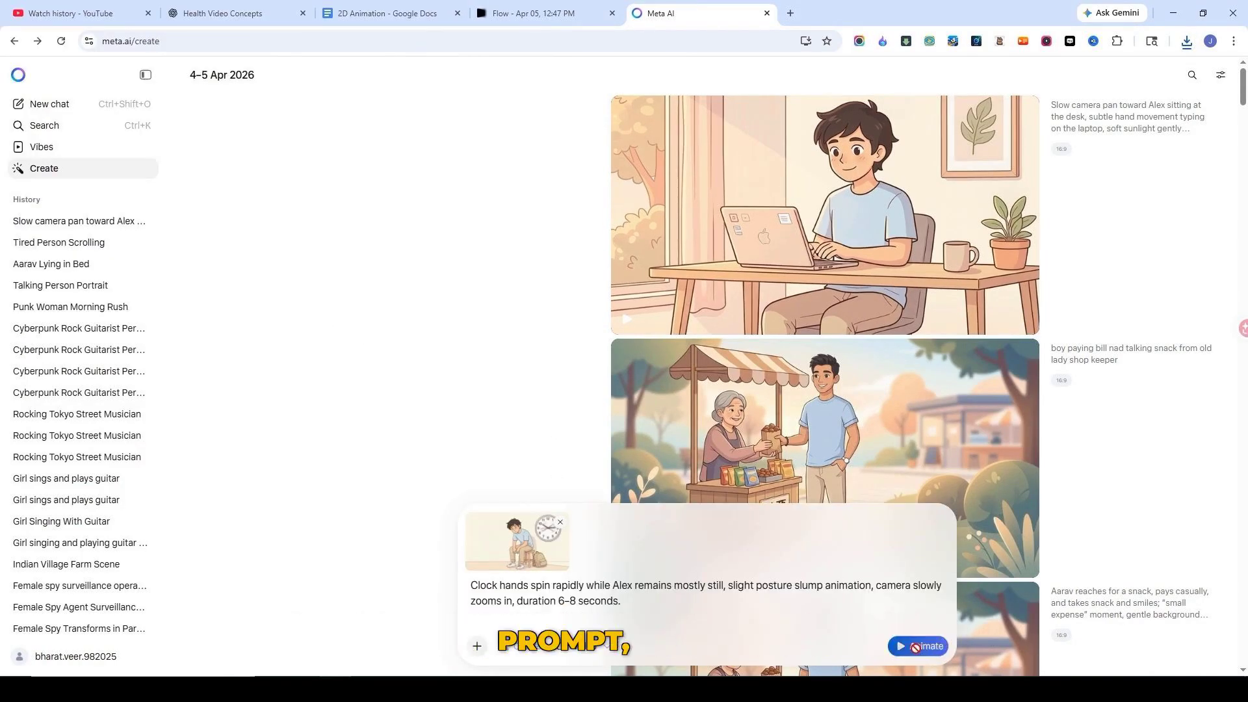
{"action": "left_click", "coordinate": [916, 646]}
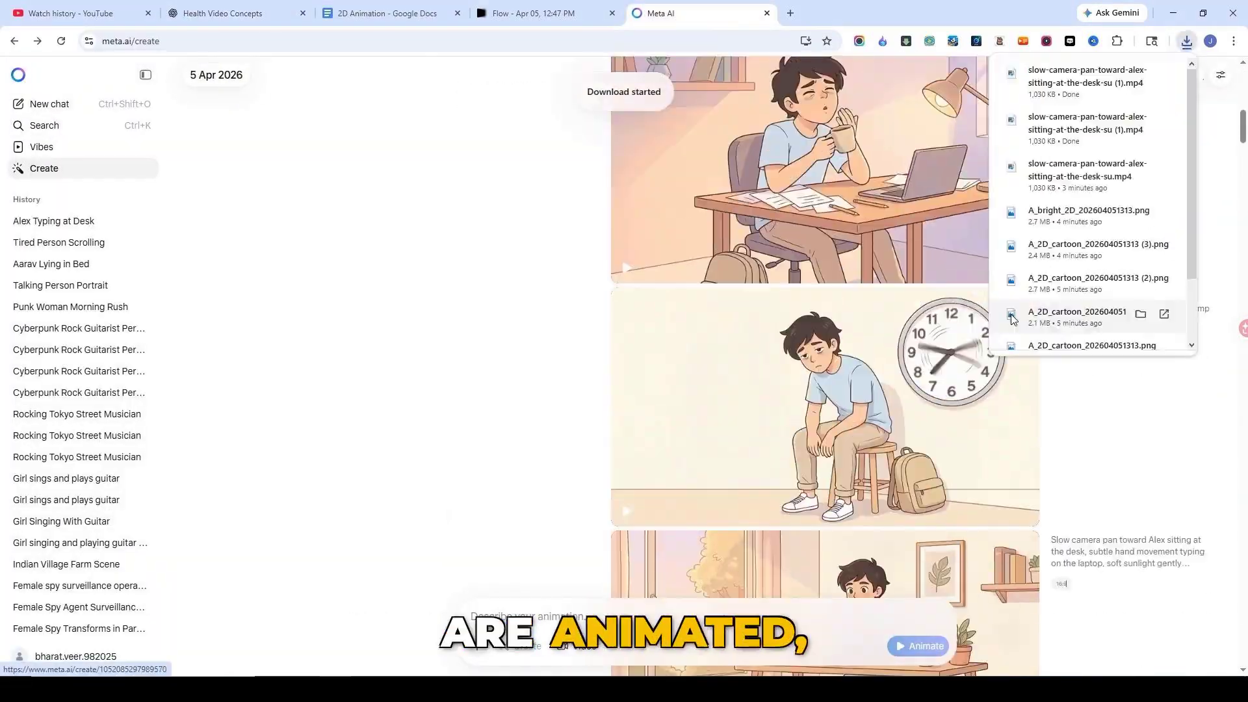
- Download the animated clips of the remaining scenes, from the spinning clock to the arm stretch, from the Meta AI feed
{"action": "scroll", "coordinate": [1004, 305], "scroll_direction": "up", "scroll_amount": 3}
{"action": "scroll", "coordinate": [1003, 275], "scroll_direction": "up", "scroll_amount": 3}
{"action": "left_click", "coordinate": [1000, 210]}
{"action": "scroll", "coordinate": [1009, 345], "scroll_direction": "up", "scroll_amount": 4}
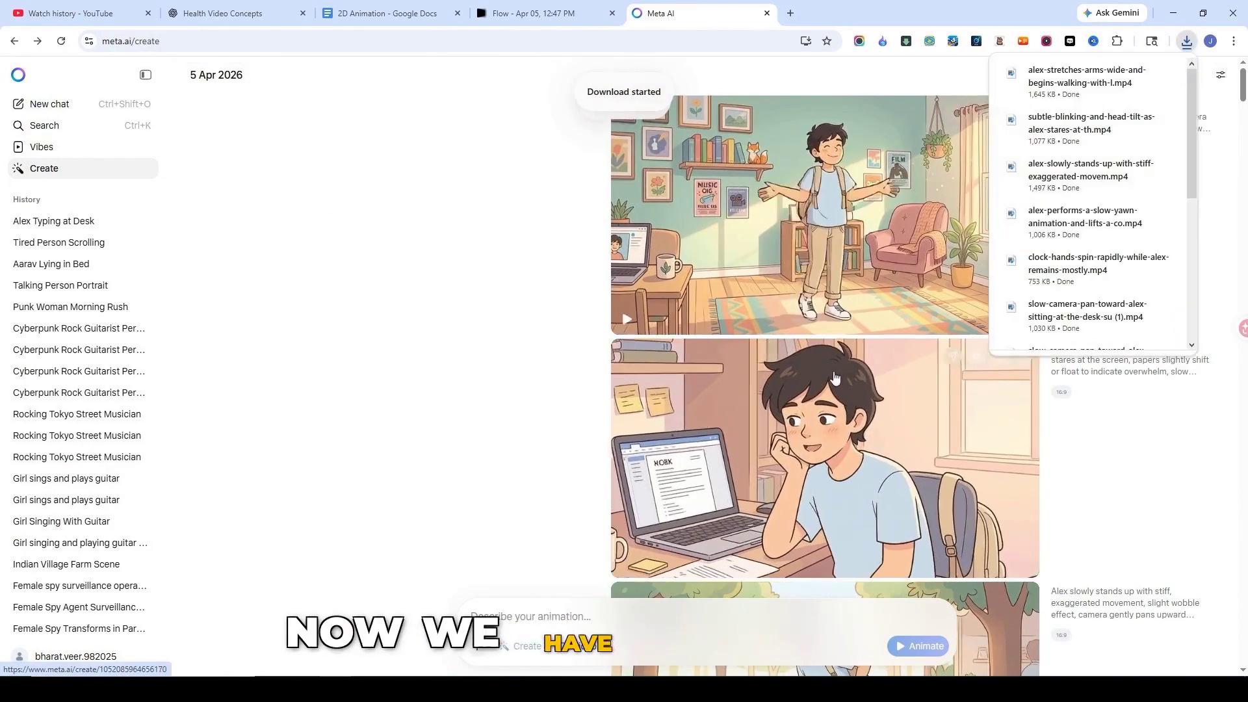
{"action": "scroll", "coordinate": [845, 383], "scroll_direction": "down", "scroll_amount": 10}
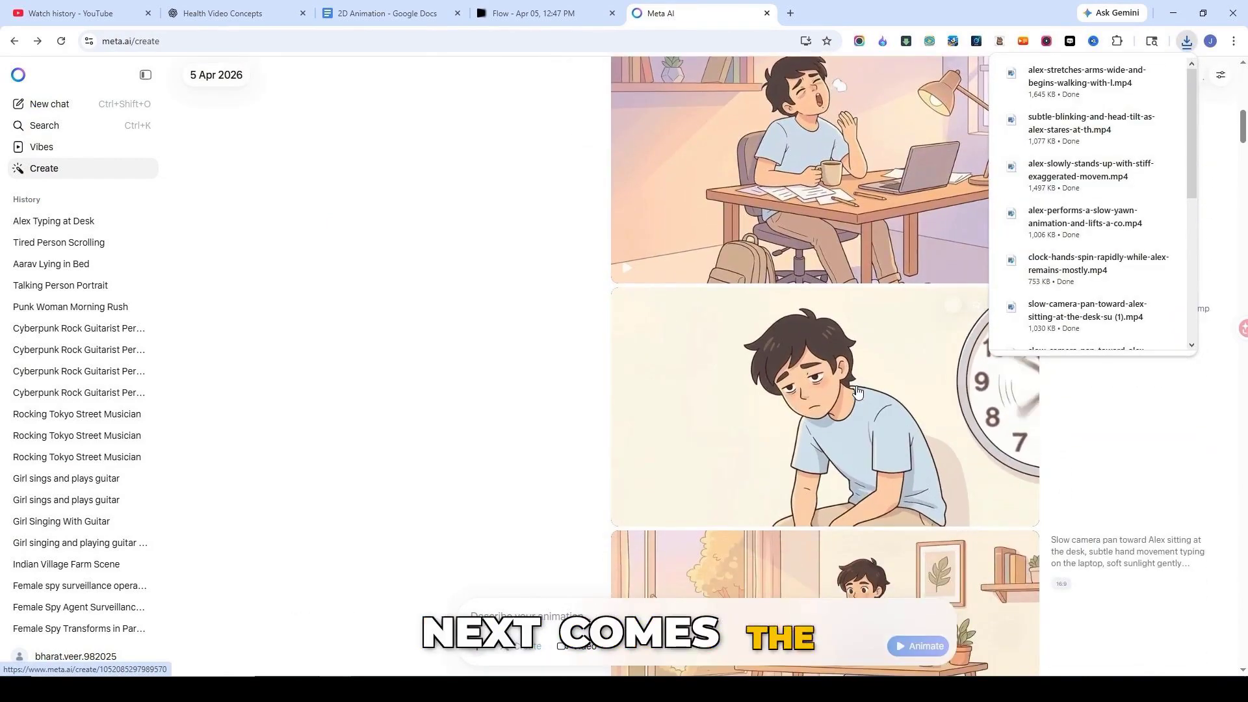
{"action": "scroll", "coordinate": [855, 390], "scroll_direction": "up", "scroll_amount": 1}
- Copy the Voice Over Prompt "add all voice together in 1" from the Google Docs document and send it to ChatGPT
{"action": "left_click", "coordinate": [309, 17]}
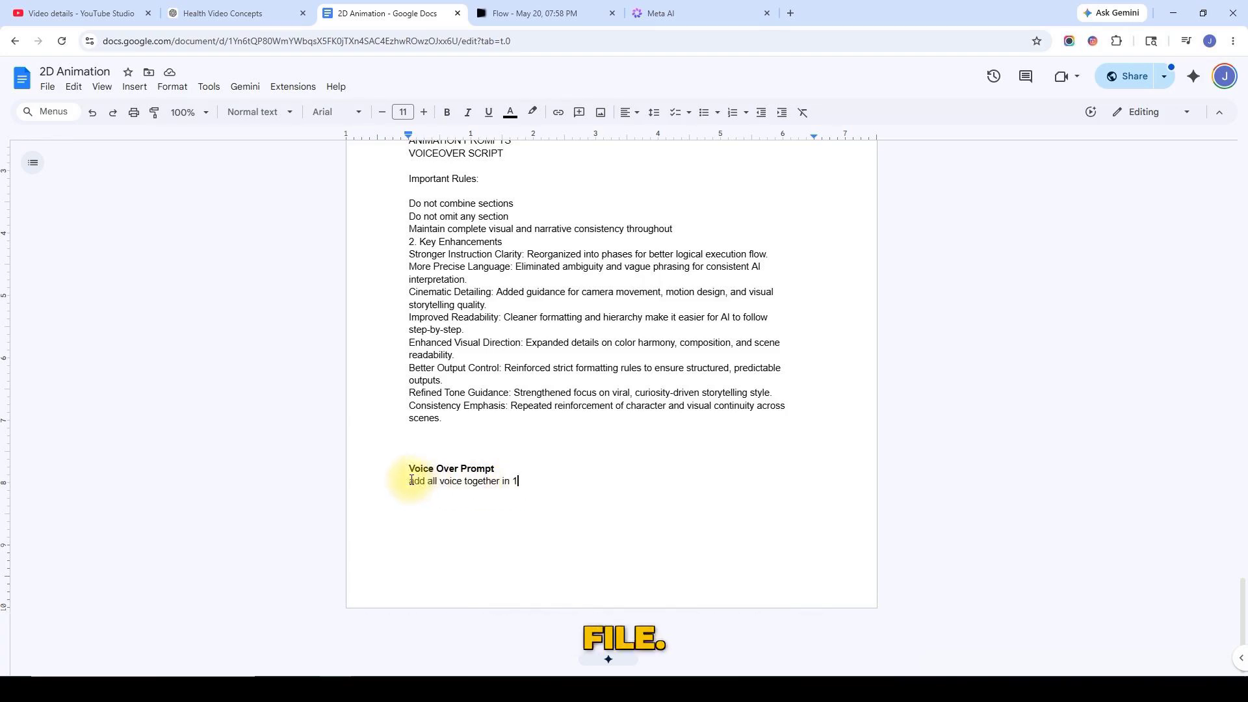
{"action": "left_click_drag", "start_coordinate": [410, 481], "coordinate": [518, 480]}
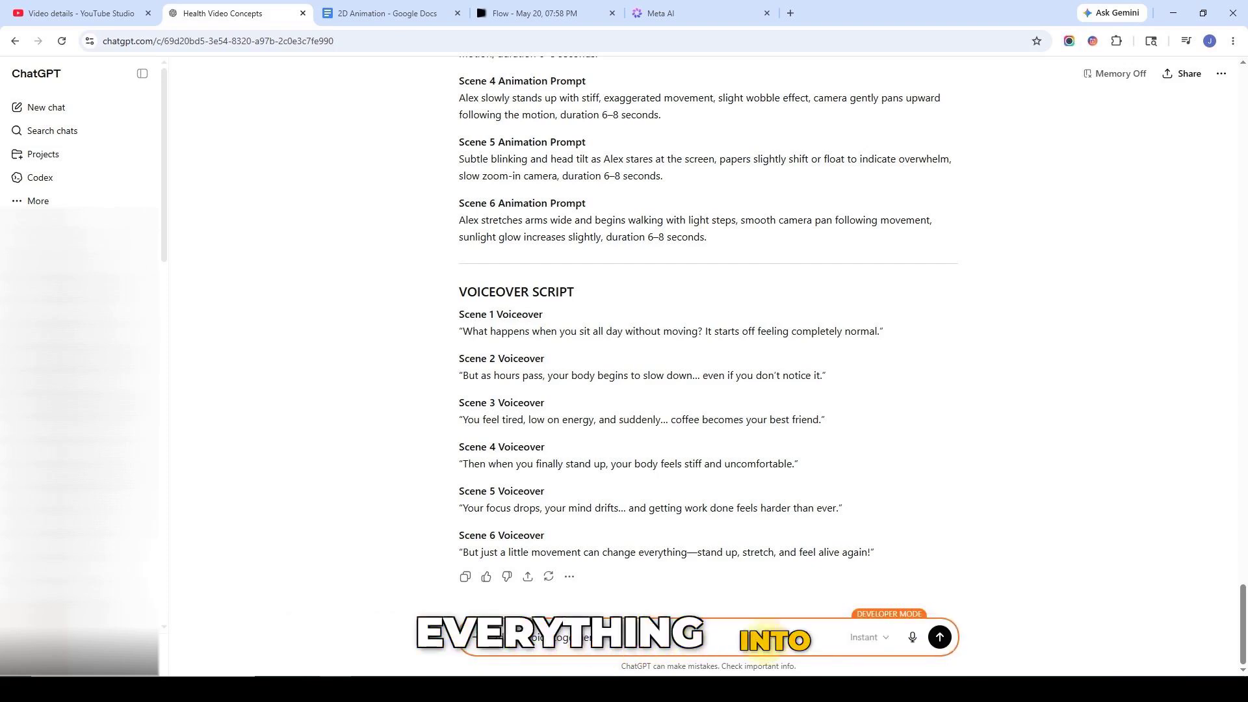
{"action": "left_click", "coordinate": [938, 637]}
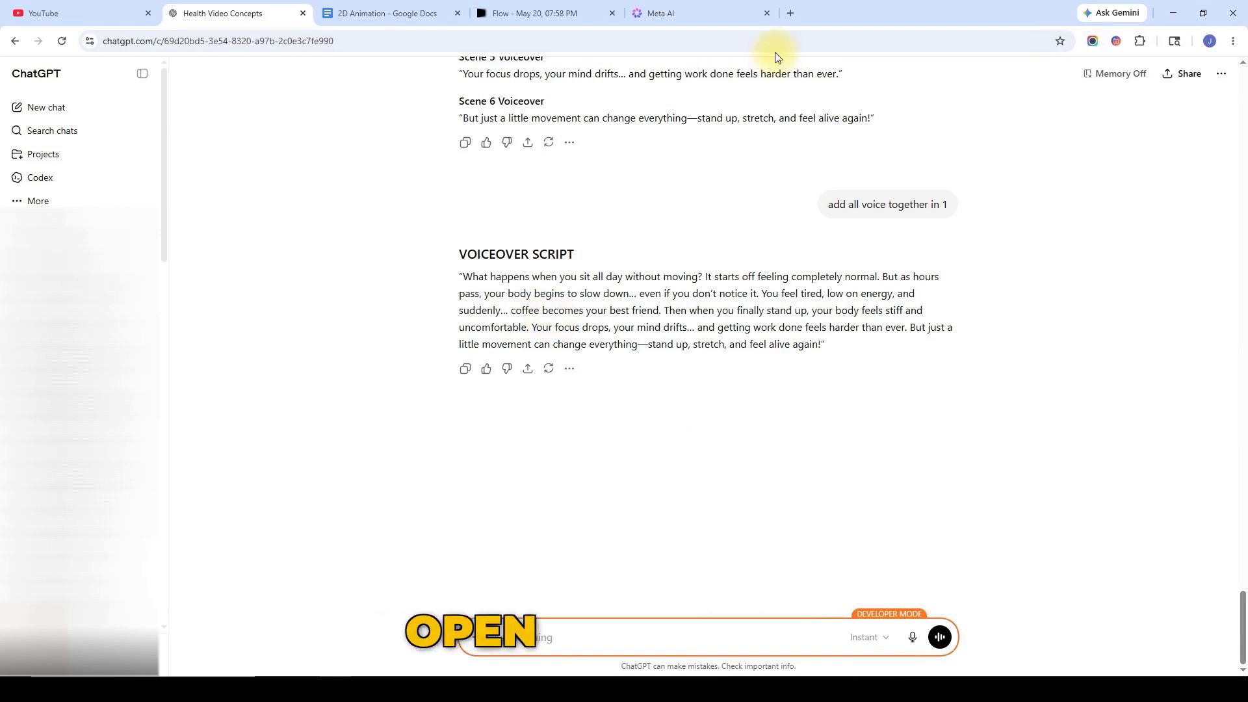
- Search for elevenlabs in a new tab and open the ElevenLabs Text to Speech tool
{"action": "left_click", "coordinate": [788, 16]}
{"action": "left_click", "coordinate": [577, 262]}
{"action": "type", "text": "e"}
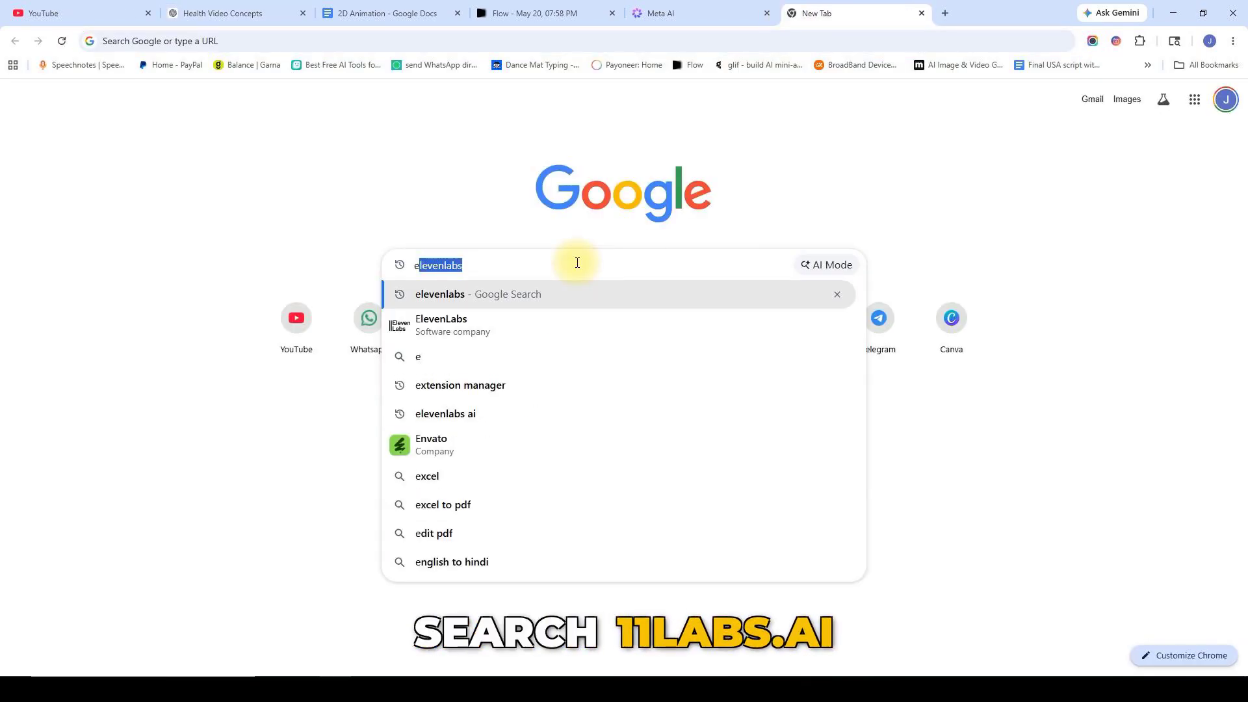
{"action": "key", "text": "Return"}
{"action": "left_click", "coordinate": [177, 249]}
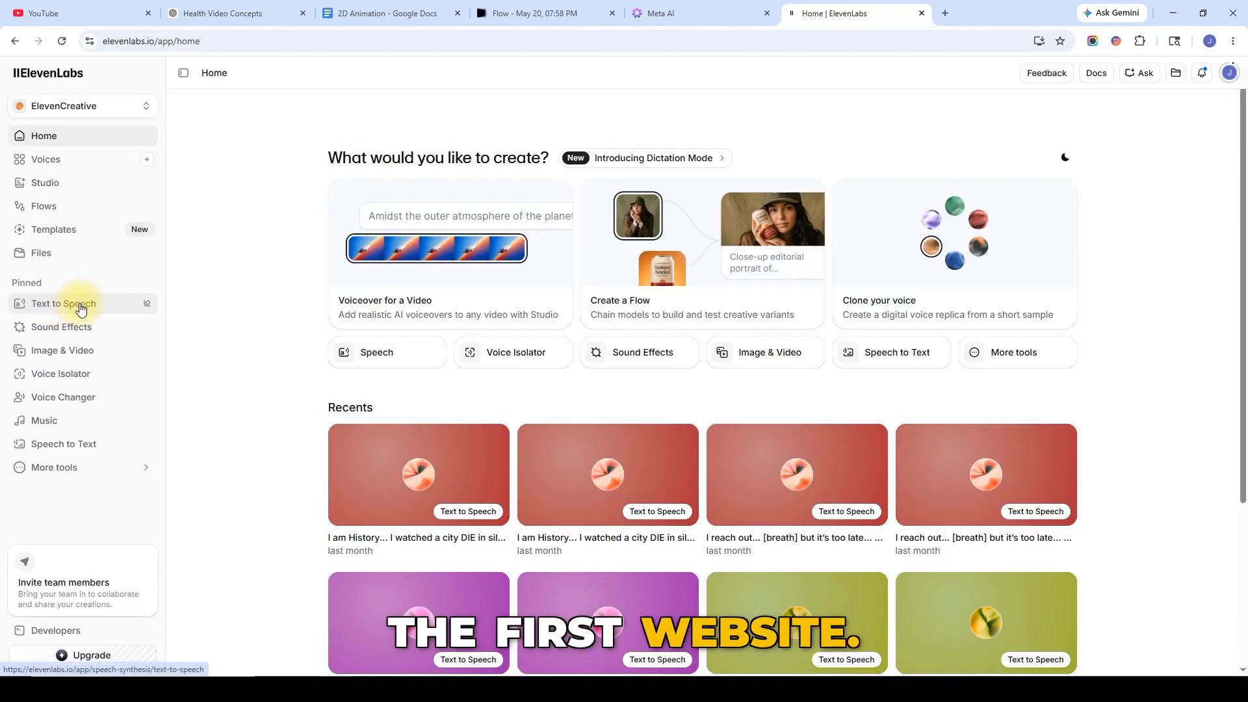
{"action": "left_click", "coordinate": [80, 305]}
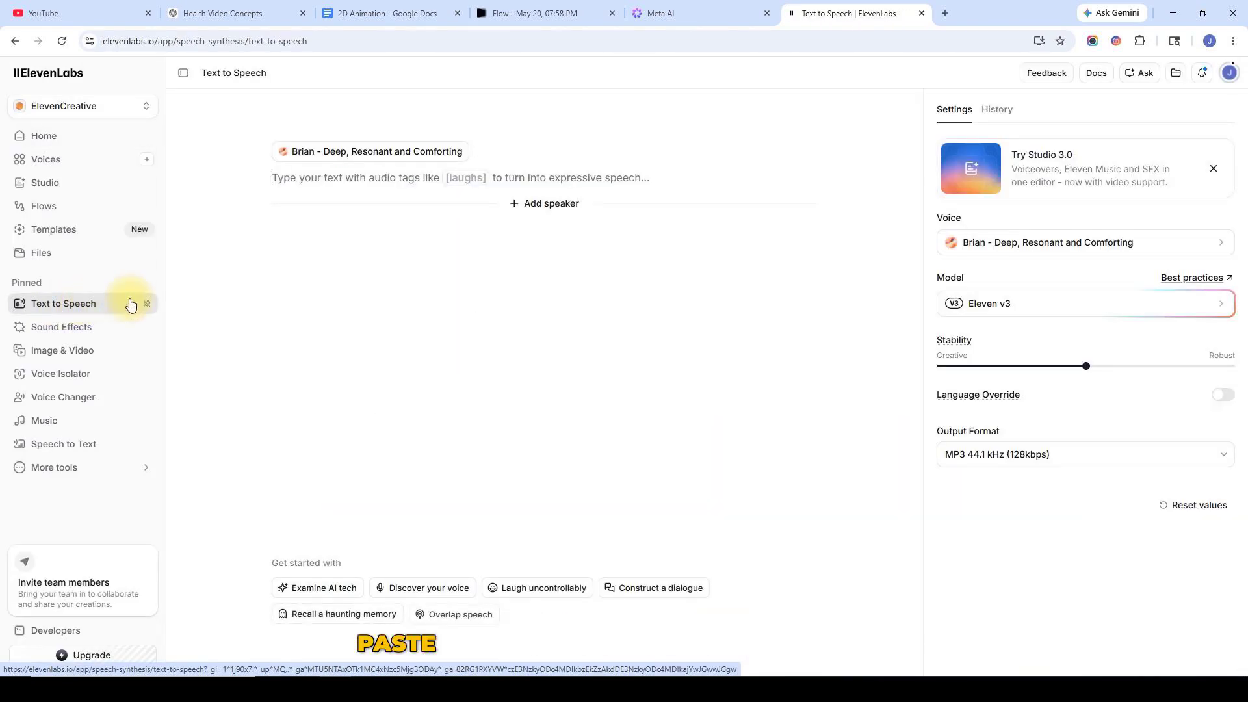
- Generate speech from ChatGPT's combined voiceover script with the "Brian - Deep, Resonant and Comforting" voice and download Generation 2
{"action": "left_click", "coordinate": [488, 260]}
{"action": "type", "text": "What happens when you sit all day without moving? It starts off feeling completely normal. But as hours pass, your body begins to slow down... even if you don’t notice it. You feel tired, low on energy, and suddenly... coffee becomes your best friend. Then when you finally stand up, your body feels stiff and uncomfortable. Your focus drops, your mind drifts... and getting work done feels harder than ever. But just a little movement can change everything—stand up, stretch, and feel alive again!\""}
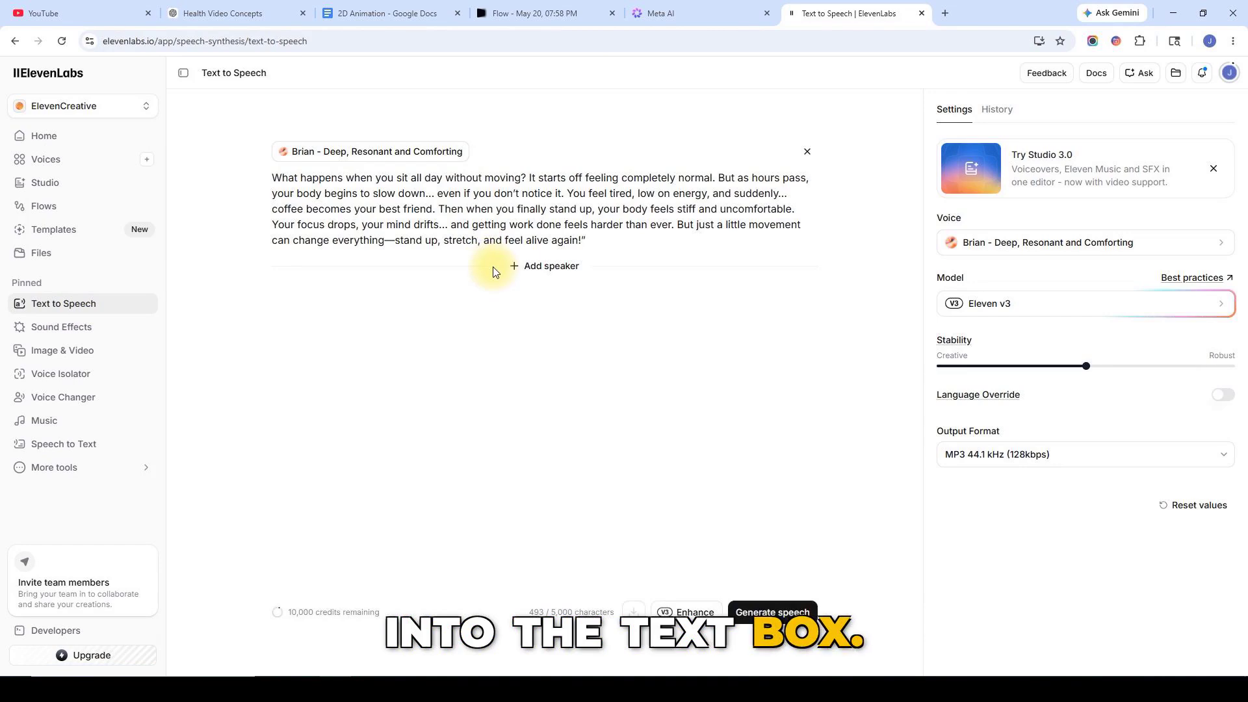
{"action": "left_click", "coordinate": [1111, 243]}
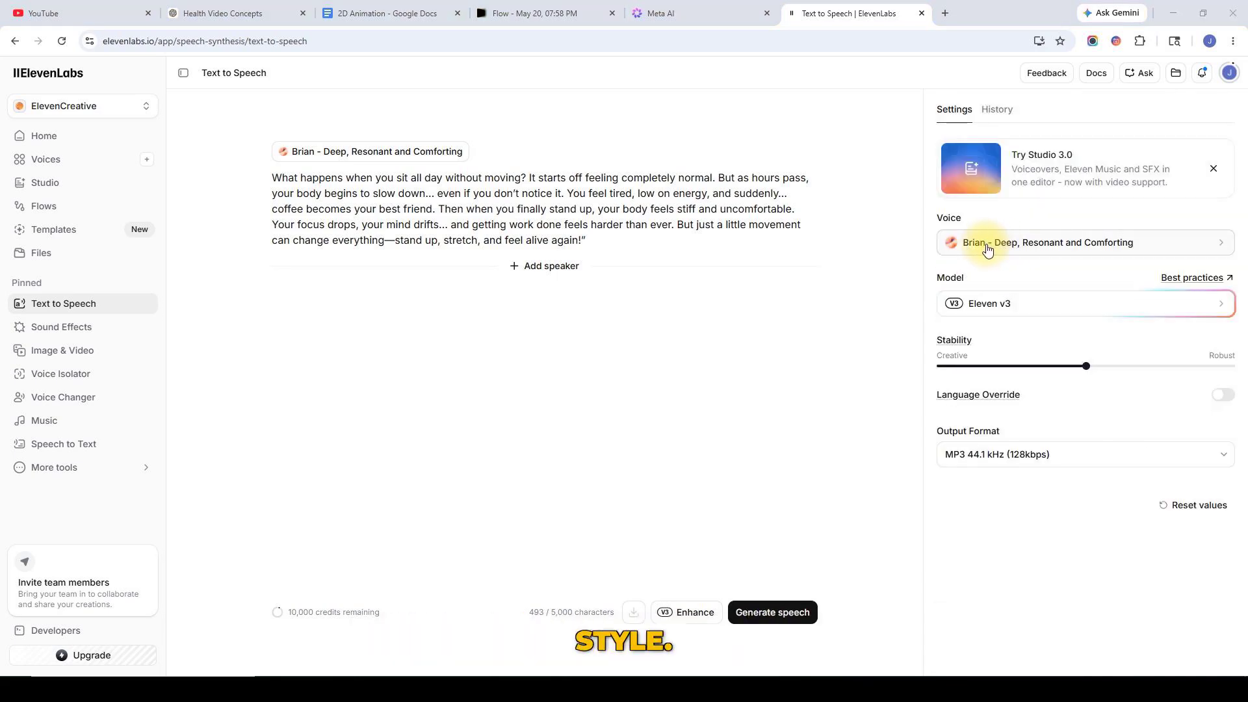
{"action": "left_click", "coordinate": [771, 615]}
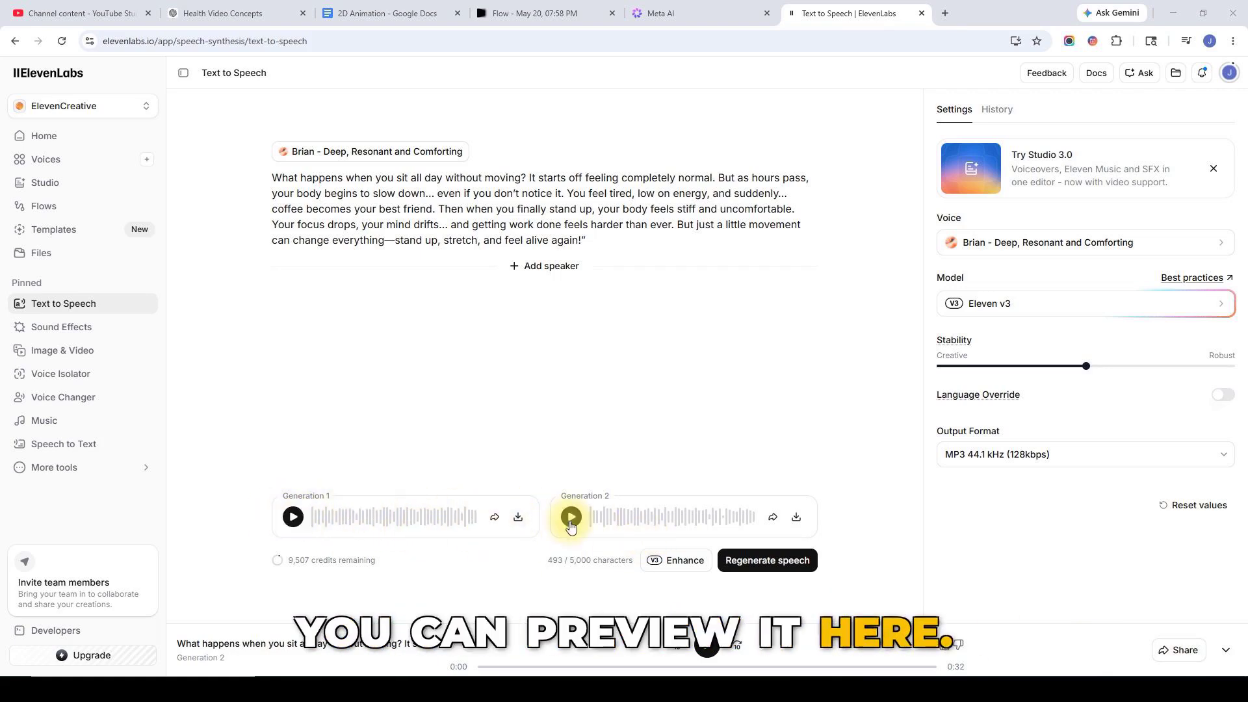
{"action": "left_click", "coordinate": [795, 517]}
{"action": "left_click", "coordinate": [797, 455]}
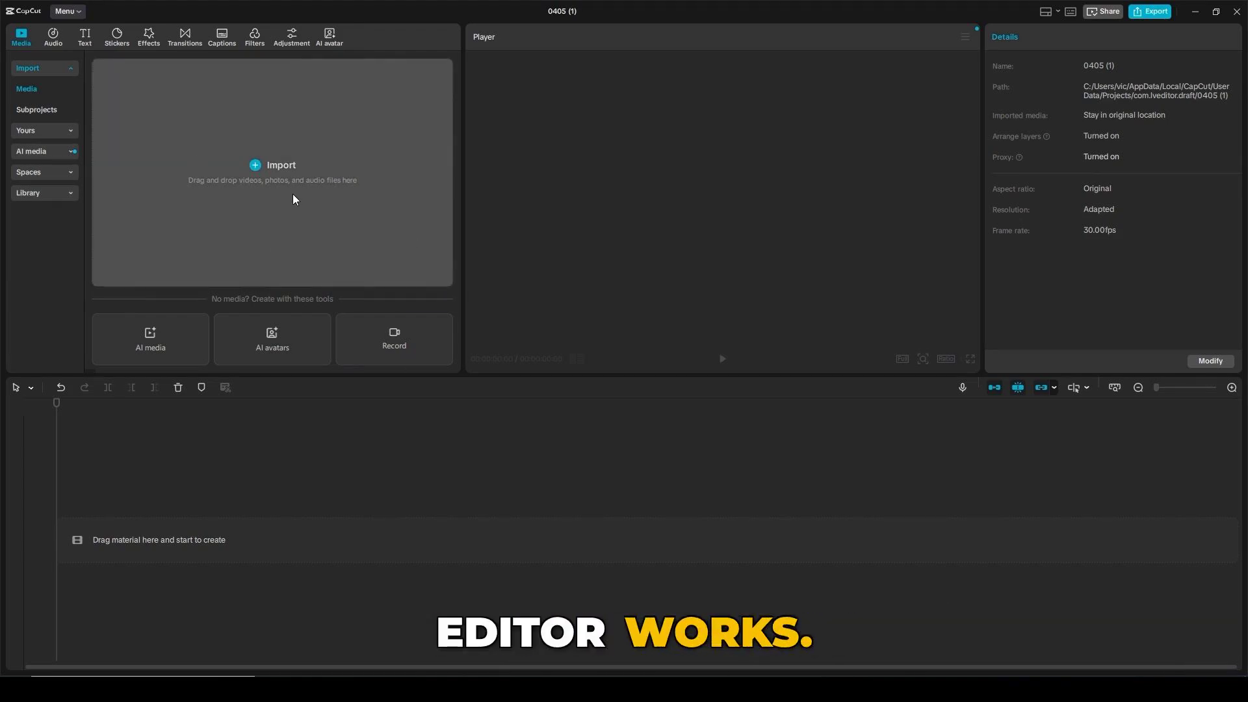
- Switch to CapCut, import the voiceover and the six scene clips, and place the voiceover at the start of the timeline
{"action": "left_click", "coordinate": [290, 175]}
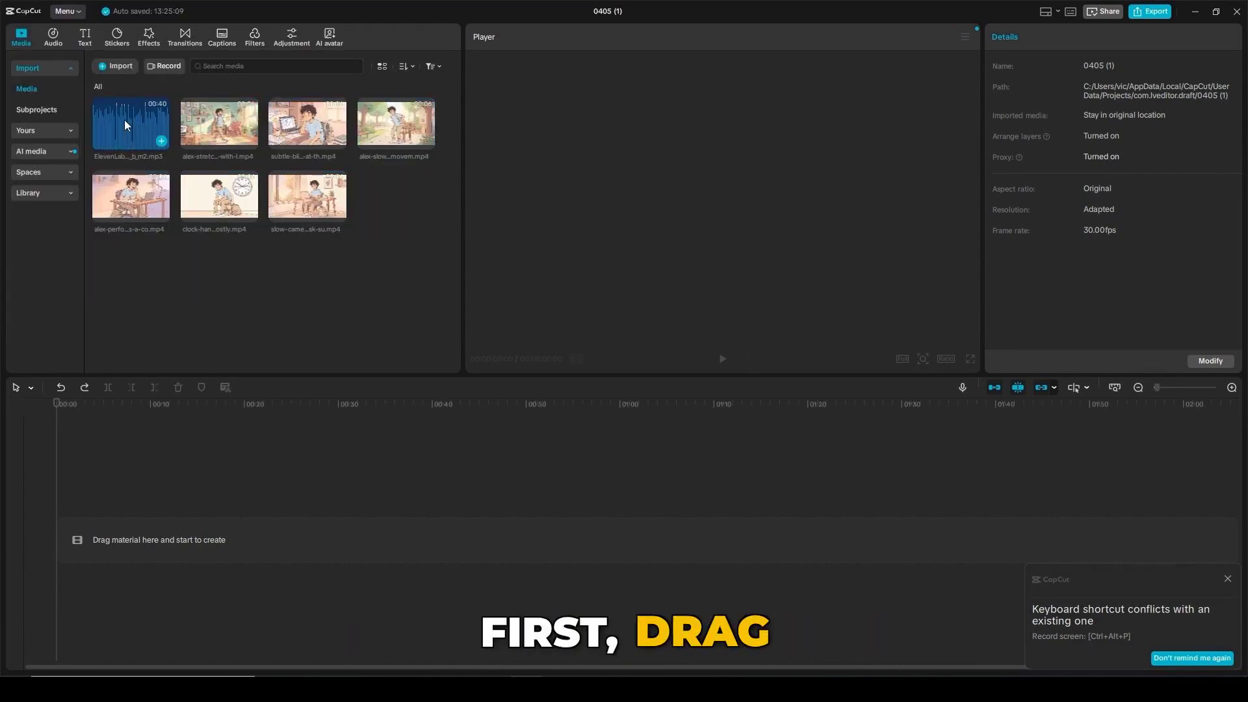
{"action": "left_click_drag", "start_coordinate": [123, 119], "coordinate": [119, 542]}
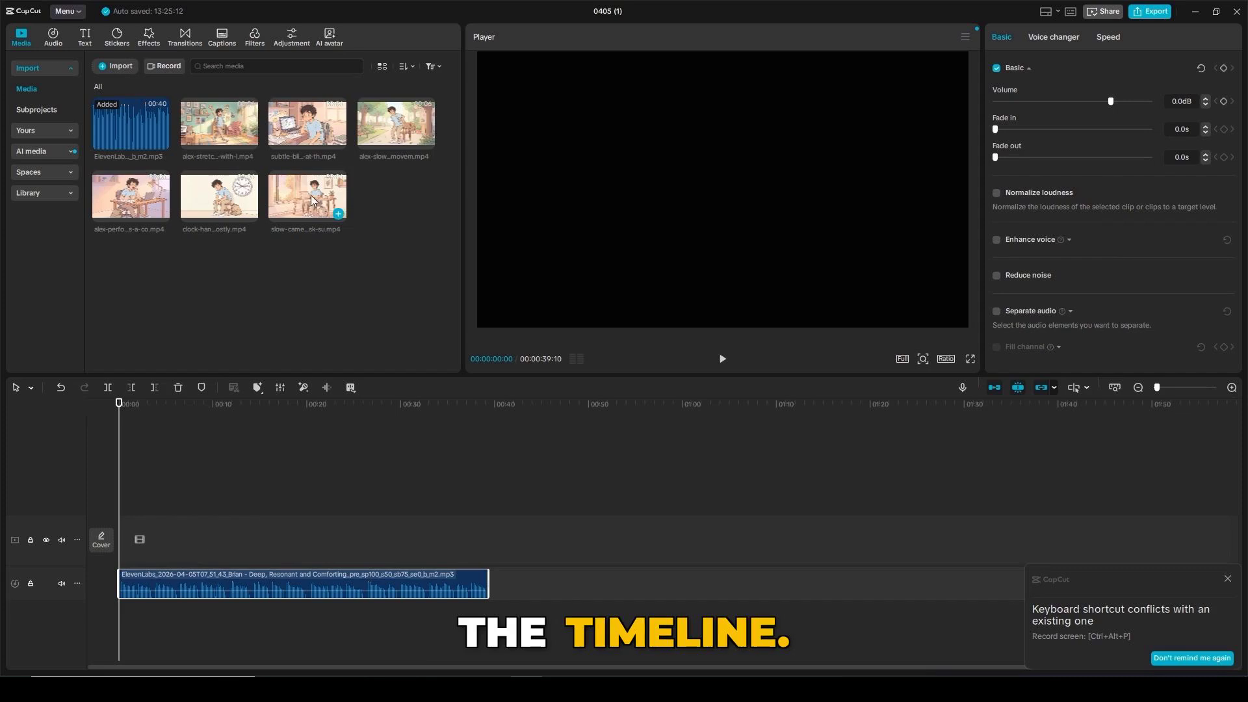
- Place the six scene clips above the voiceover in scene order, from the slow camera pan to the arm stretch
{"action": "left_click_drag", "start_coordinate": [311, 193], "coordinate": [118, 549]}
{"action": "left_click_drag", "start_coordinate": [242, 229], "coordinate": [184, 548]}
{"action": "left_click_drag", "start_coordinate": [162, 213], "coordinate": [249, 527]}
{"action": "left_click", "coordinate": [426, 141]}
{"action": "left_click", "coordinate": [338, 141]}
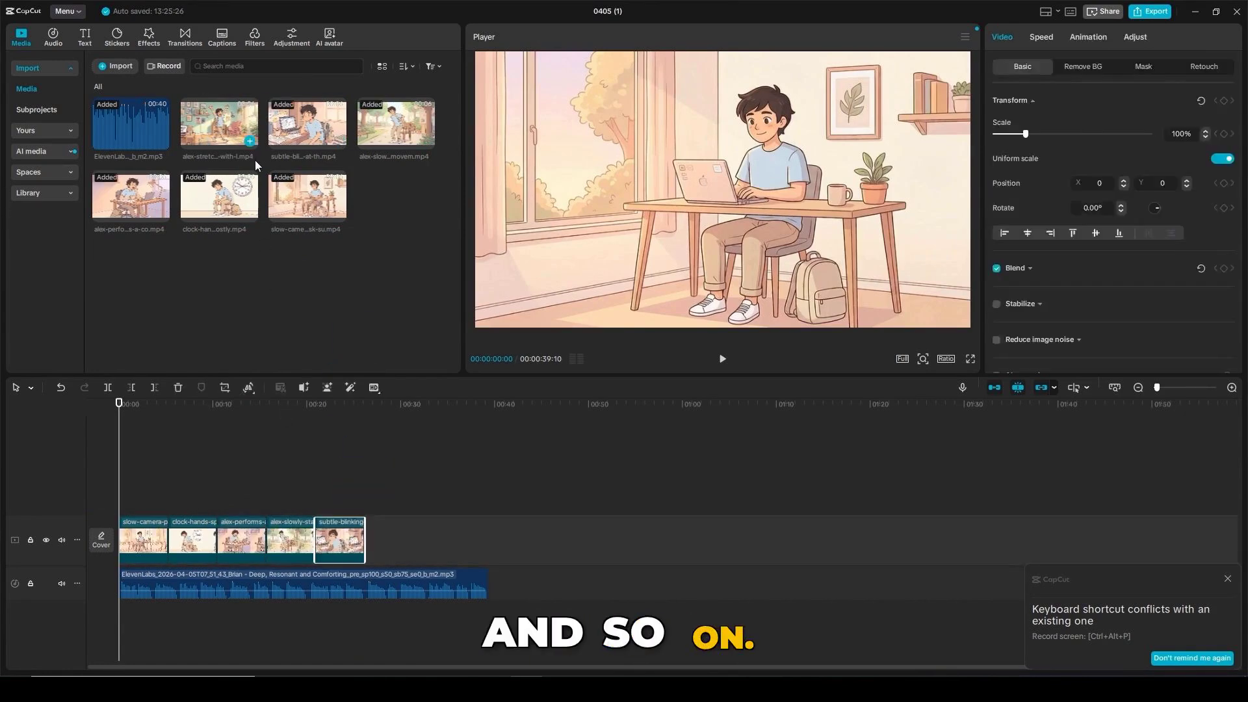
{"action": "left_click", "coordinate": [475, 584]}
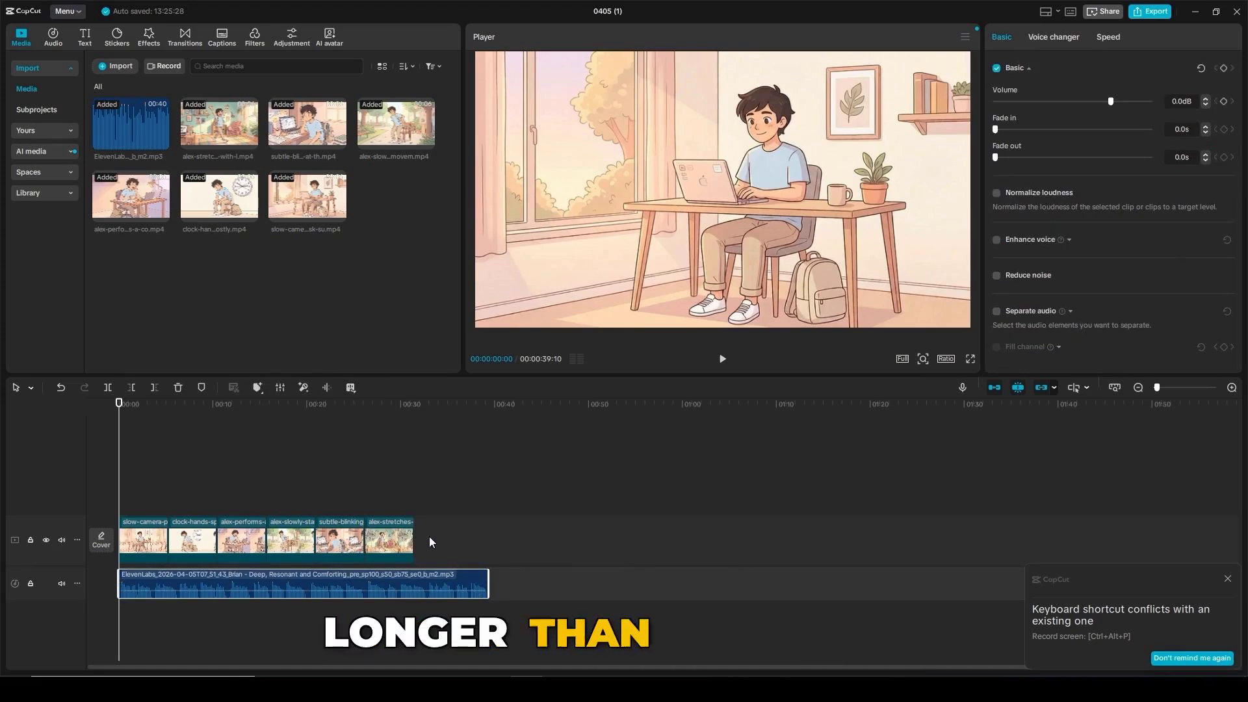
- Cut the silent pauses out of the voiceover and close up the gaps between its segments
{"action": "left_click_drag", "start_coordinate": [1157, 388], "coordinate": [1166, 389]}
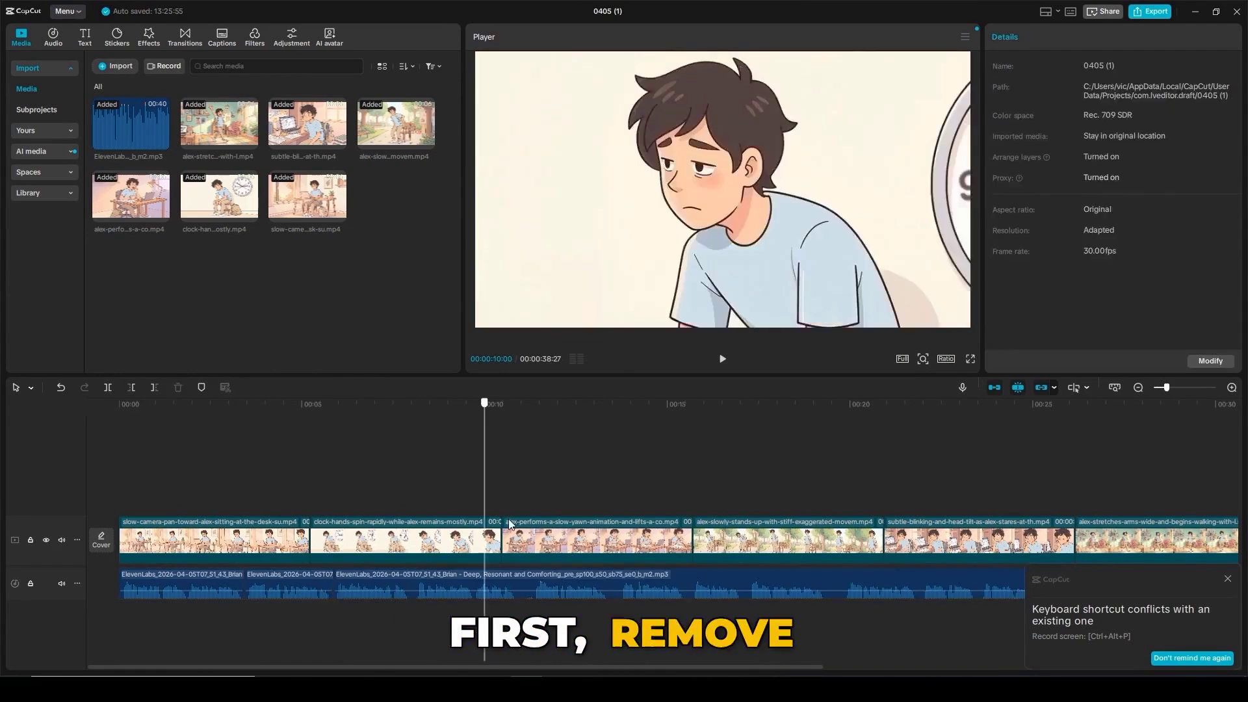
{"action": "left_click", "coordinate": [670, 590]}
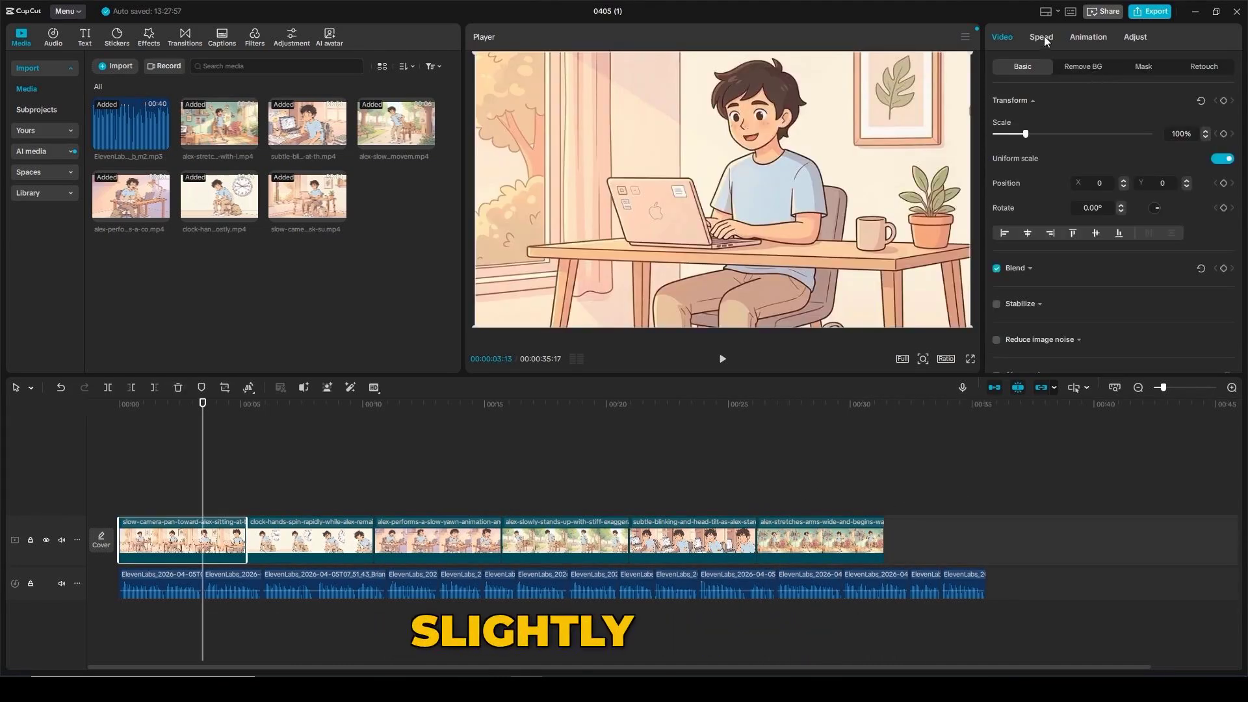
- Slow the first three scene clips to about 0.8x, 0.85x and 0.9x speed to stretch them to the narration
{"action": "left_click", "coordinate": [1041, 36]}
{"action": "left_click_drag", "start_coordinate": [1032, 119], "coordinate": [1025, 120]}
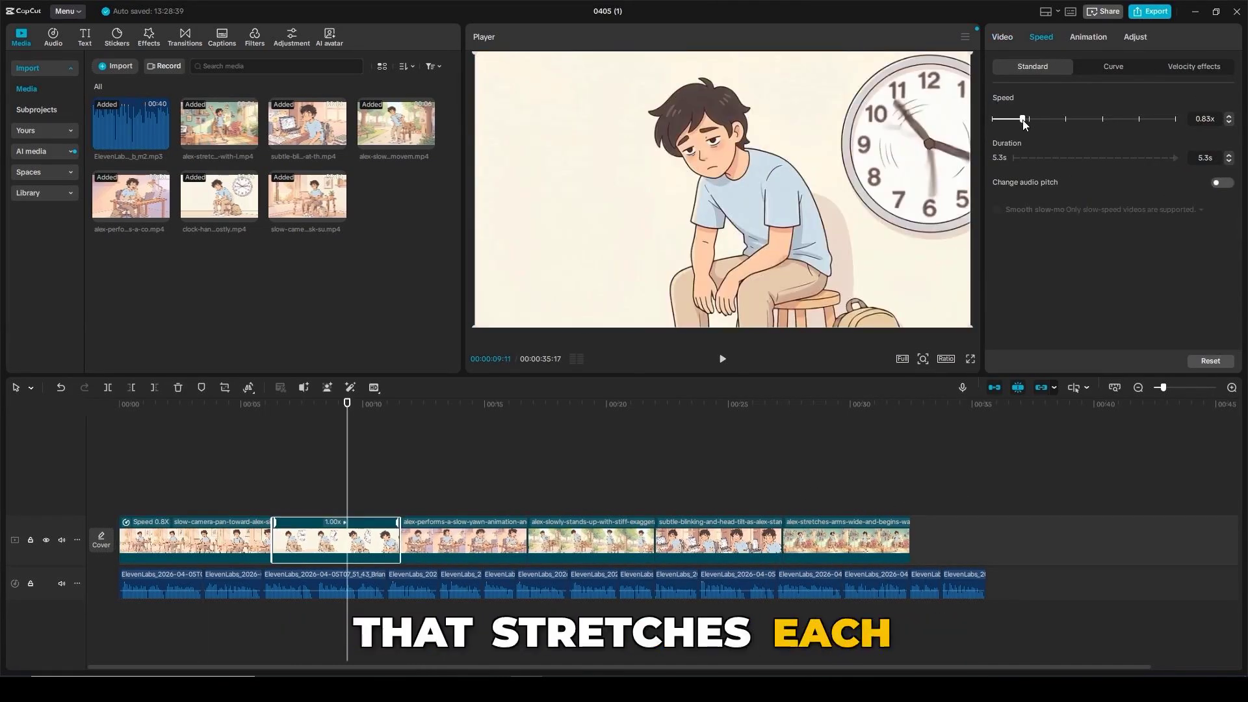
{"action": "left_click_drag", "start_coordinate": [1023, 121], "coordinate": [1026, 122]}
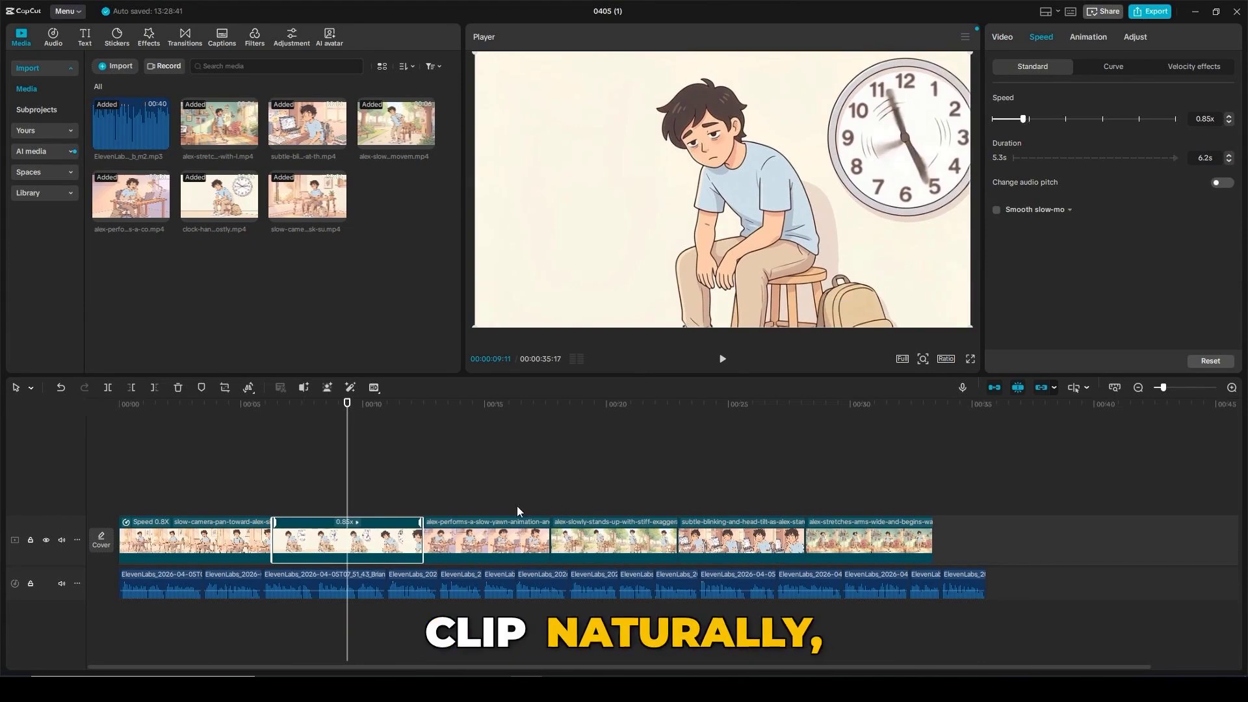
{"action": "left_click", "coordinate": [517, 533]}
{"action": "left_click", "coordinate": [1041, 37]}
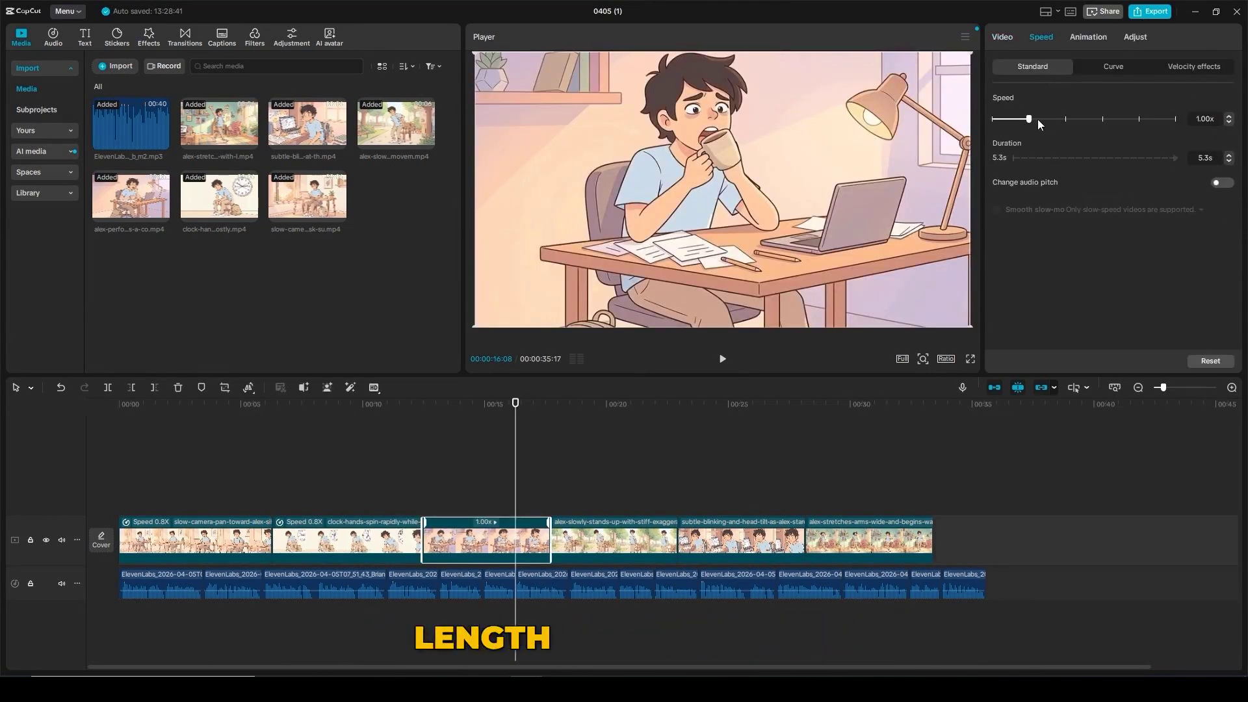
{"action": "left_click_drag", "start_coordinate": [1026, 121], "coordinate": [1024, 121]}
{"action": "left_click", "coordinate": [568, 494]}
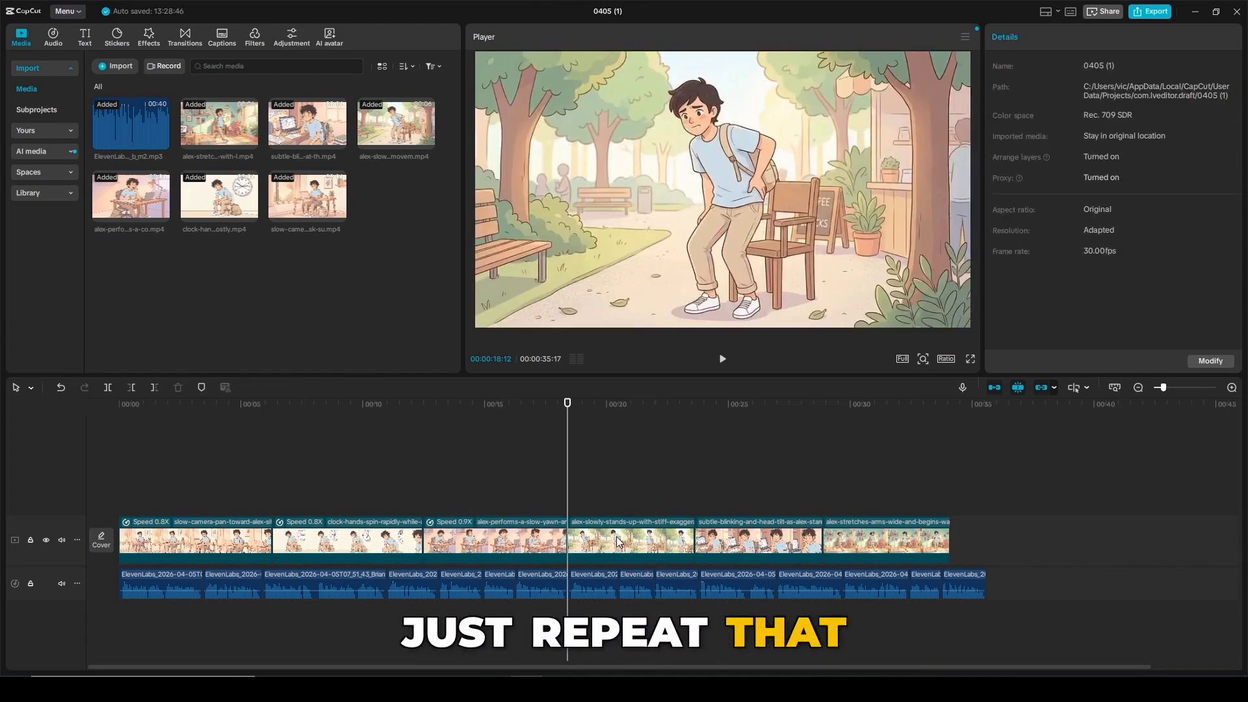
- Set the last three scene clips to about 0.8x, 0.9x and 1.0x speed so the video ends with the voiceover
{"action": "left_click", "coordinate": [570, 536]}
{"action": "left_click", "coordinate": [626, 497]}
{"action": "left_click", "coordinate": [626, 536]}
{"action": "left_click", "coordinate": [1041, 36]}
{"action": "left_click", "coordinate": [797, 534]}
{"action": "left_click_drag", "start_coordinate": [1029, 119], "coordinate": [1023, 120]}
{"action": "left_click", "coordinate": [1041, 37]}
{"action": "left_click", "coordinate": [991, 494]}
{"action": "left_click", "coordinate": [857, 492]}
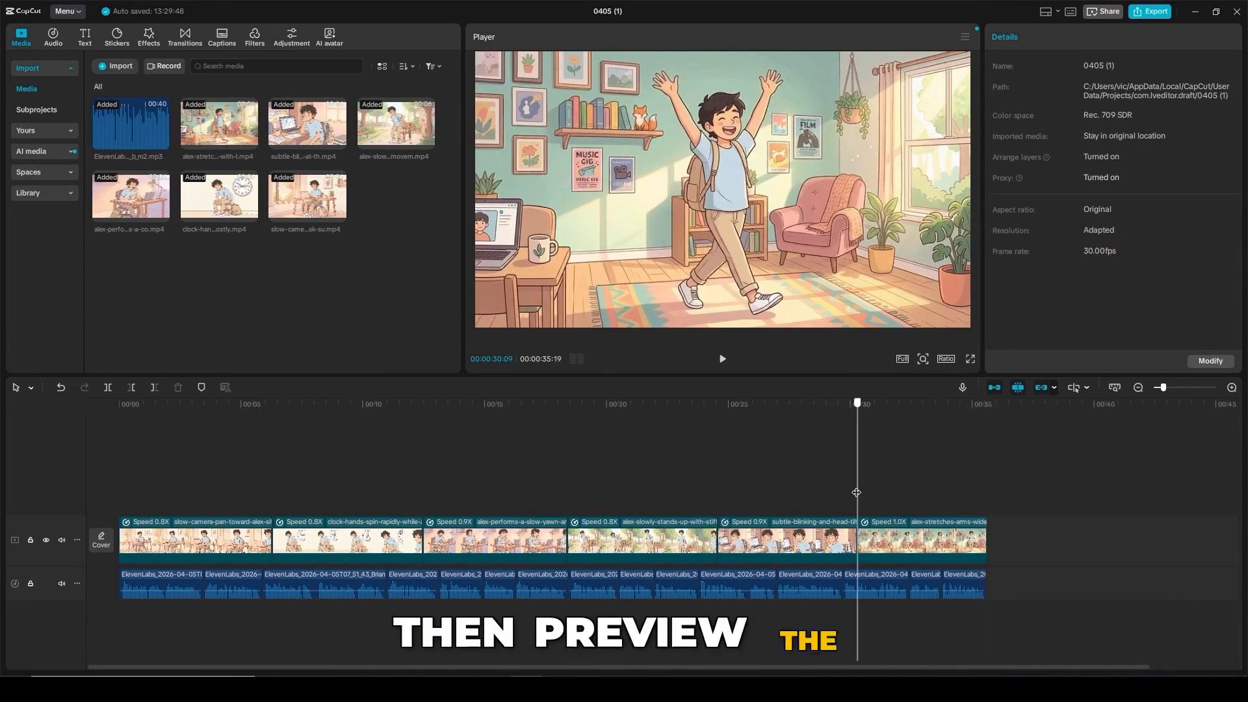
{"action": "left_click", "coordinate": [123, 446]}
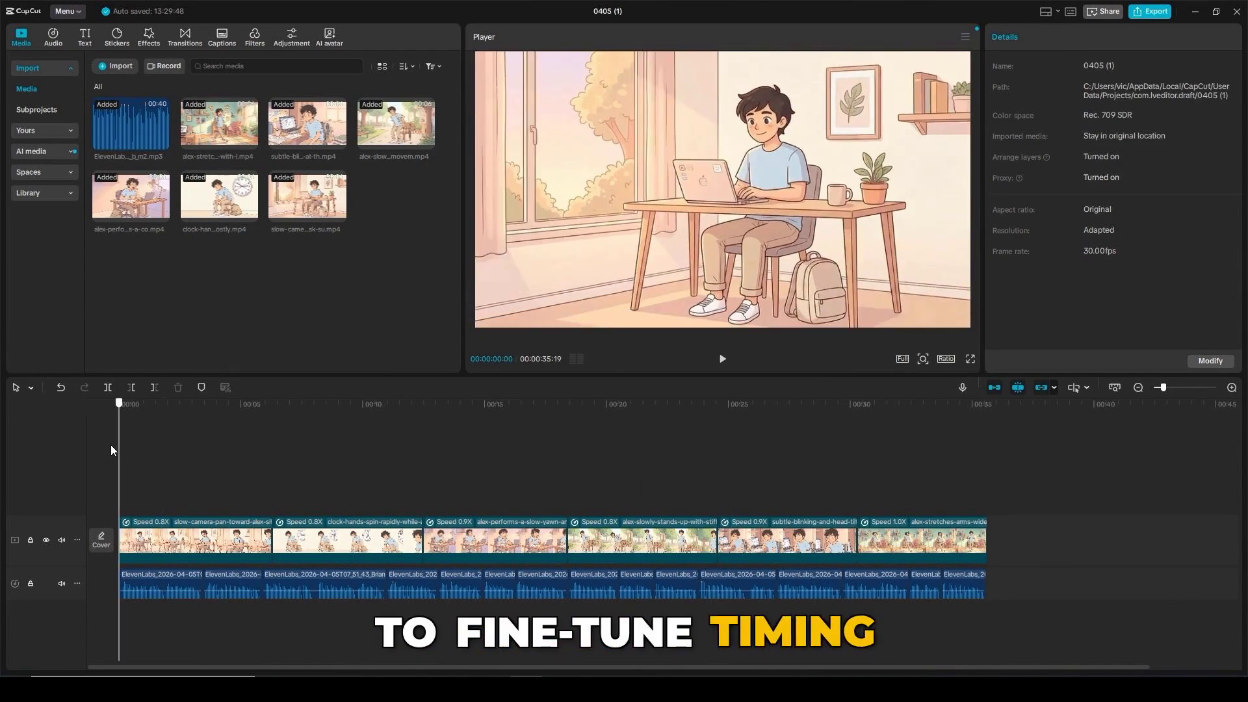
- Add an Overlay transition at each of the five joins between the scene clips
{"action": "left_click", "coordinate": [149, 36]}
{"action": "left_click", "coordinate": [184, 36]}
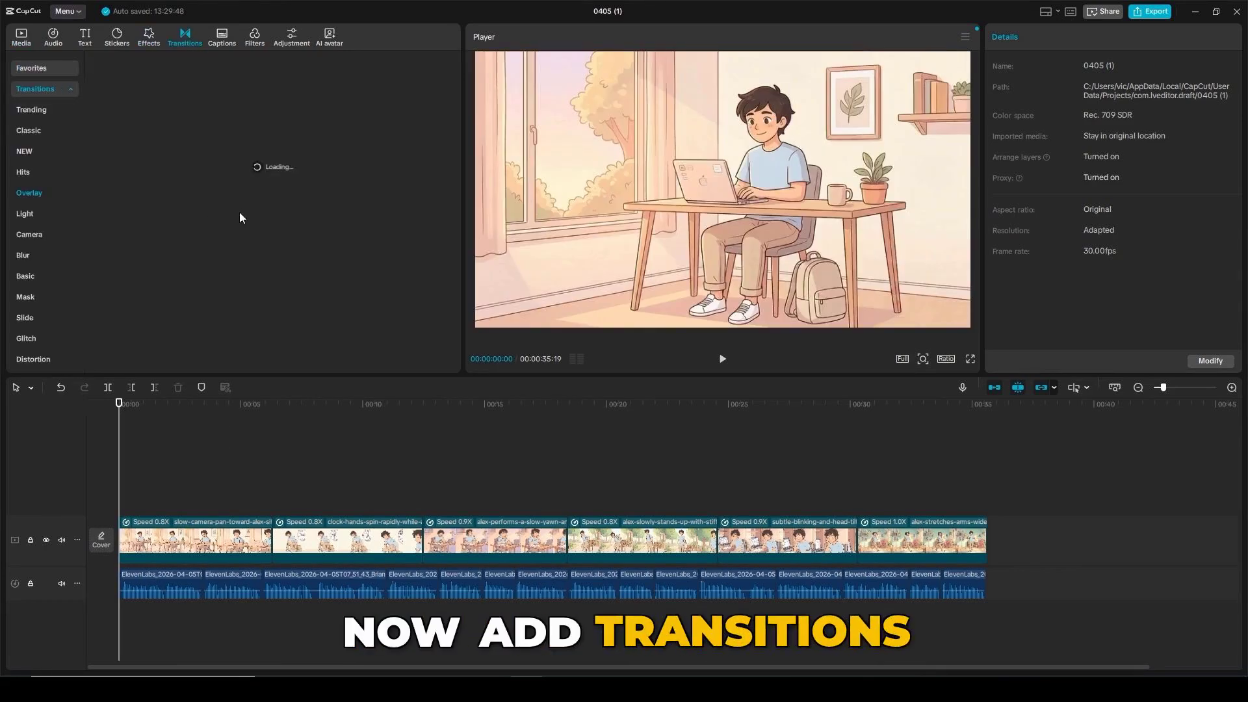
{"action": "left_click_drag", "start_coordinate": [245, 127], "coordinate": [567, 539]}
{"action": "left_click_drag", "start_coordinate": [858, 548], "coordinate": [860, 548]}
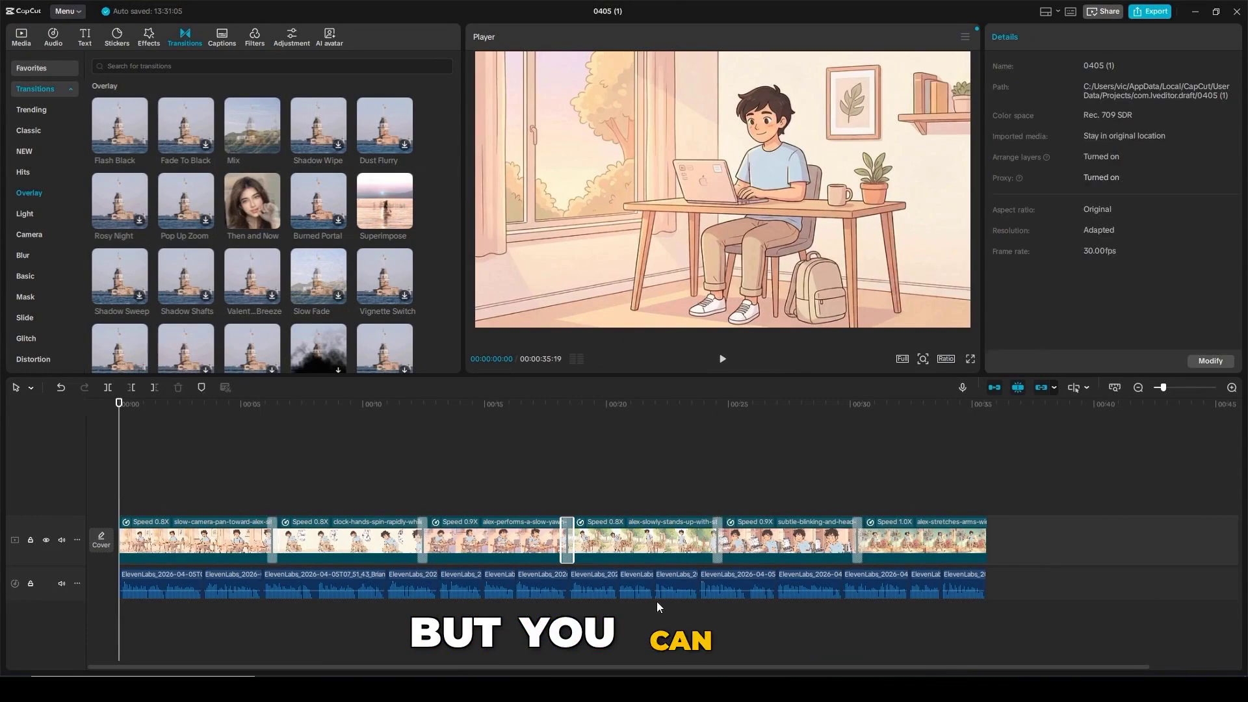
- Skim through the finished timeline and export the video as a 1080P, 30fps H.264 mp4
{"action": "left_click_drag", "start_coordinate": [119, 482], "coordinate": [995, 501]}
{"action": "key", "text": "ctrl+e"}
{"action": "left_click", "coordinate": [783, 537]}
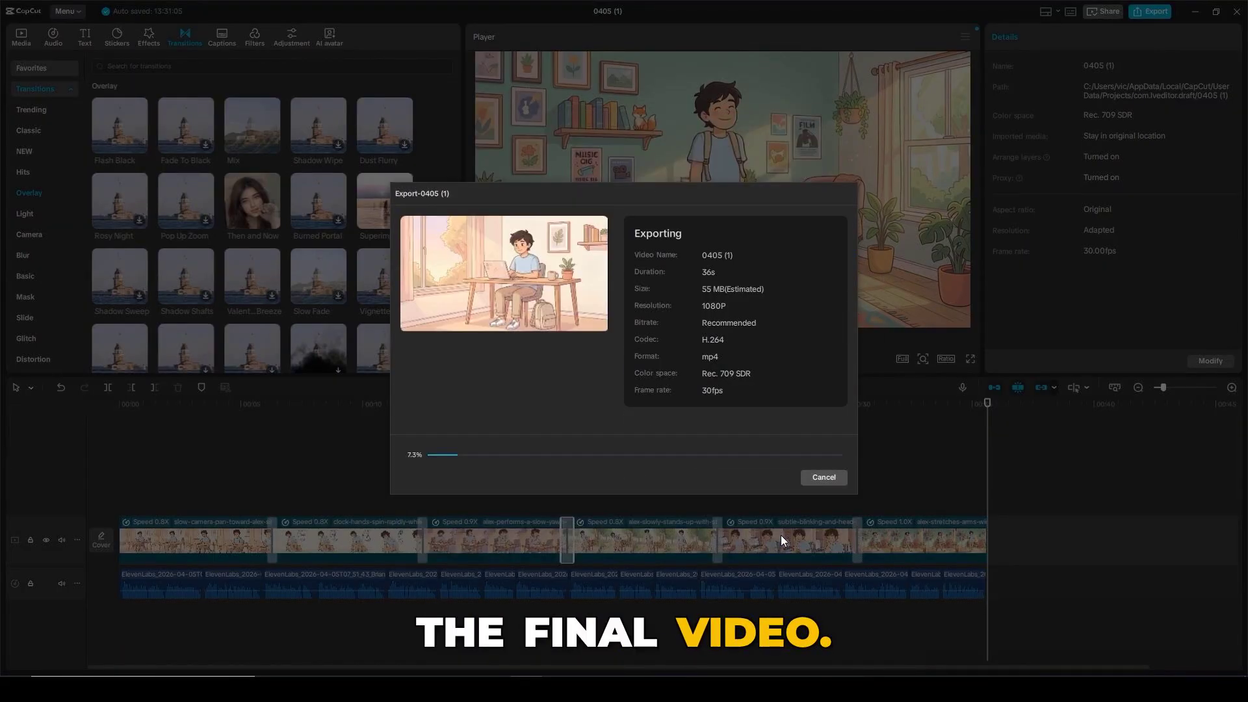